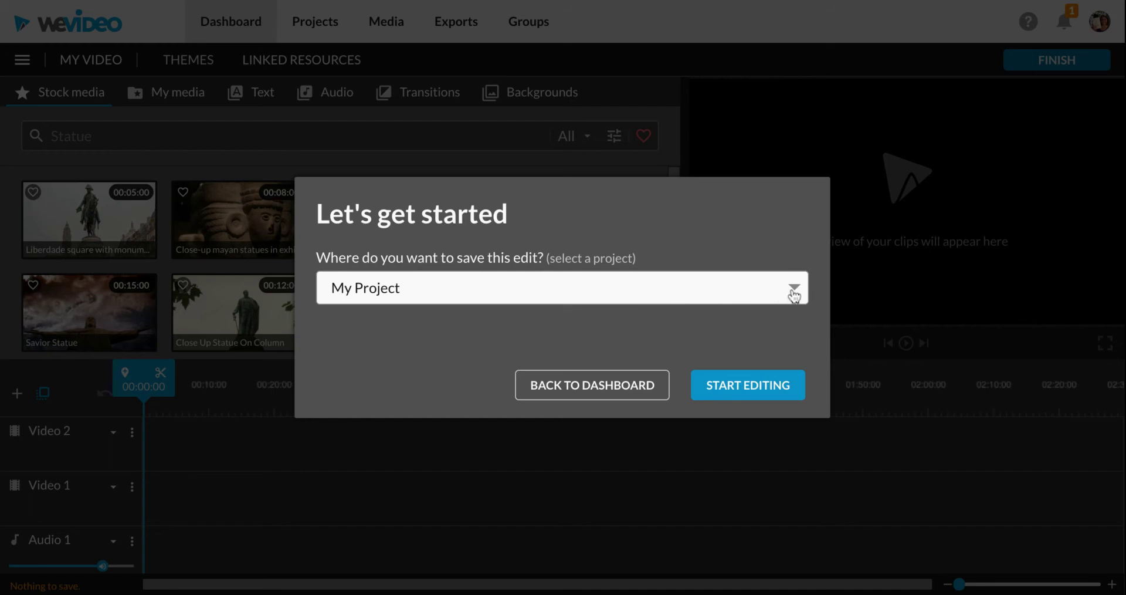
Select the test project as the save location for the edit and start editing
{"action": "left_click", "coordinate": [756, 391]}
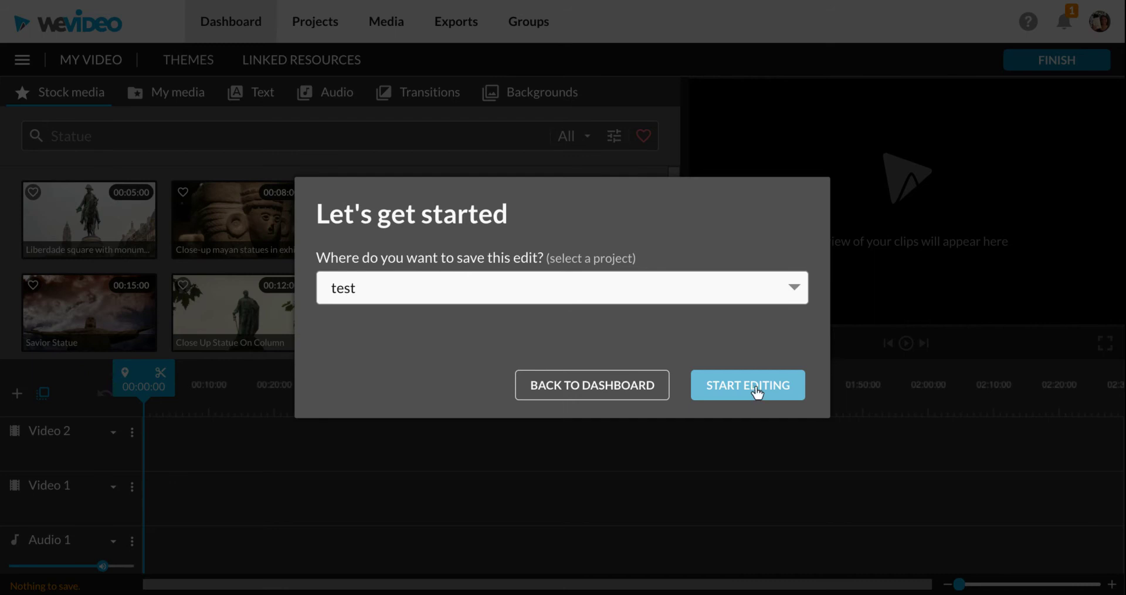
{"action": "left_click", "coordinate": [757, 392]}
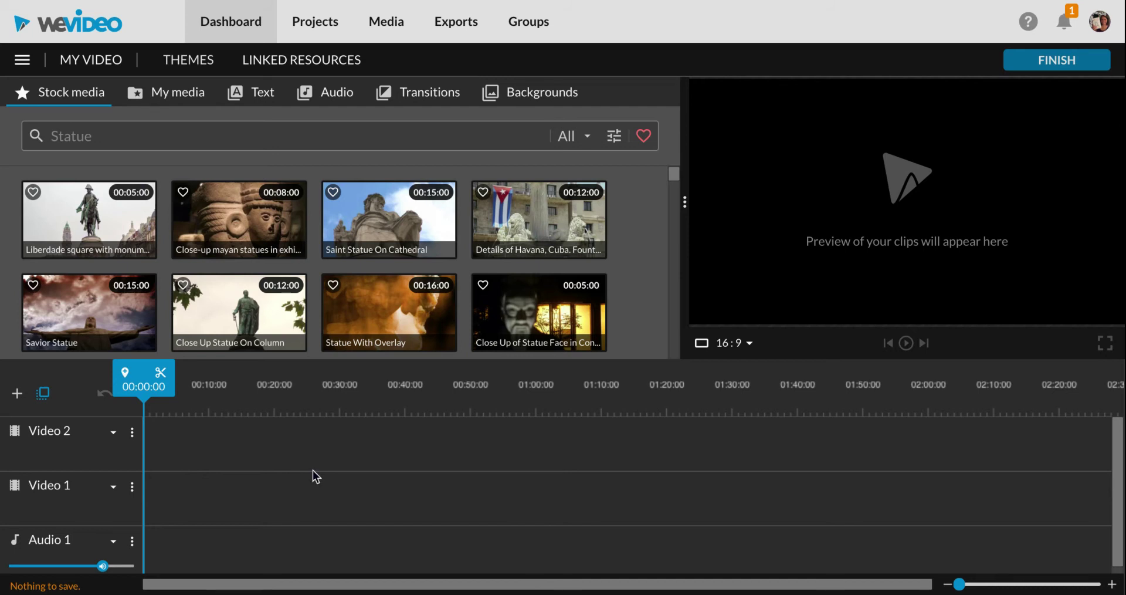
Record a voice narration of about 22 seconds without previewing and accept it onto the timeline
{"action": "mouse_move", "coordinate": [55, 543]}
{"action": "left_click", "coordinate": [175, 99]}
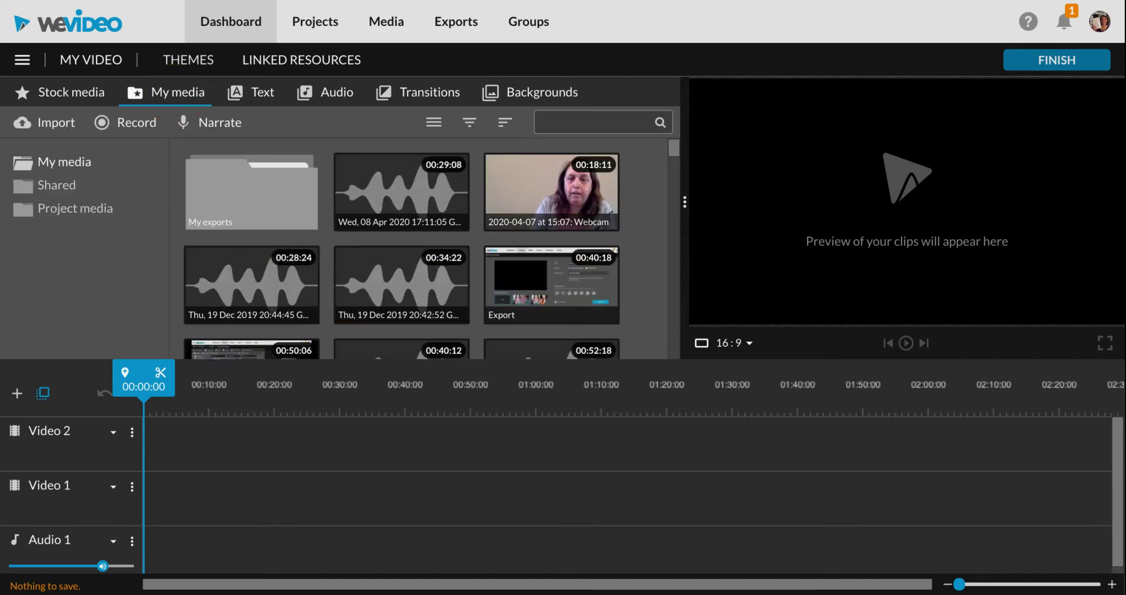
{"action": "left_click", "coordinate": [228, 131]}
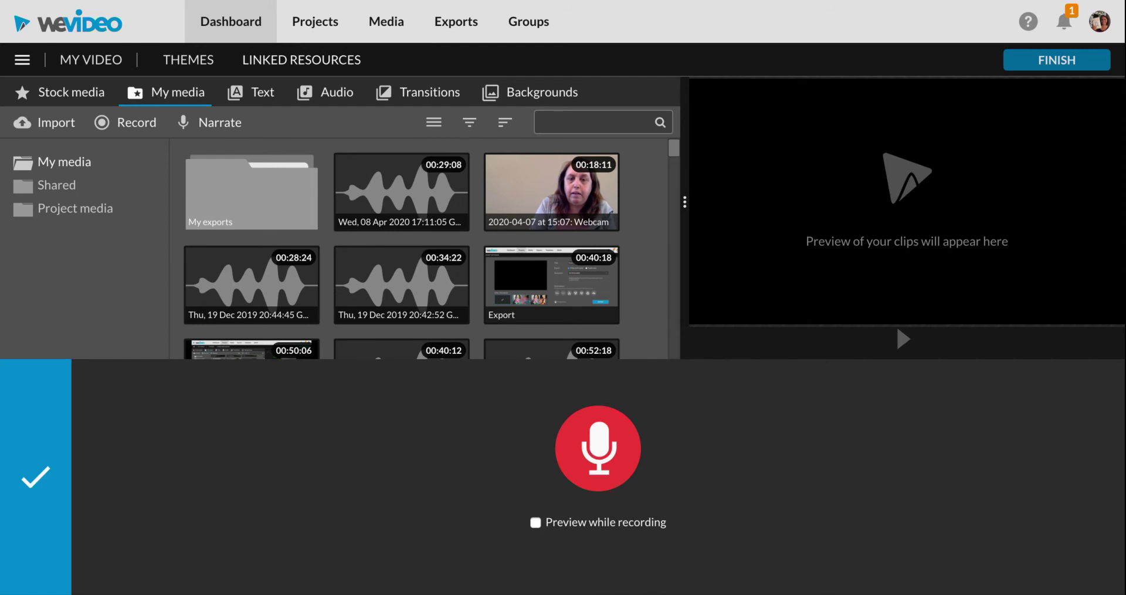
{"action": "left_click", "coordinate": [597, 448]}
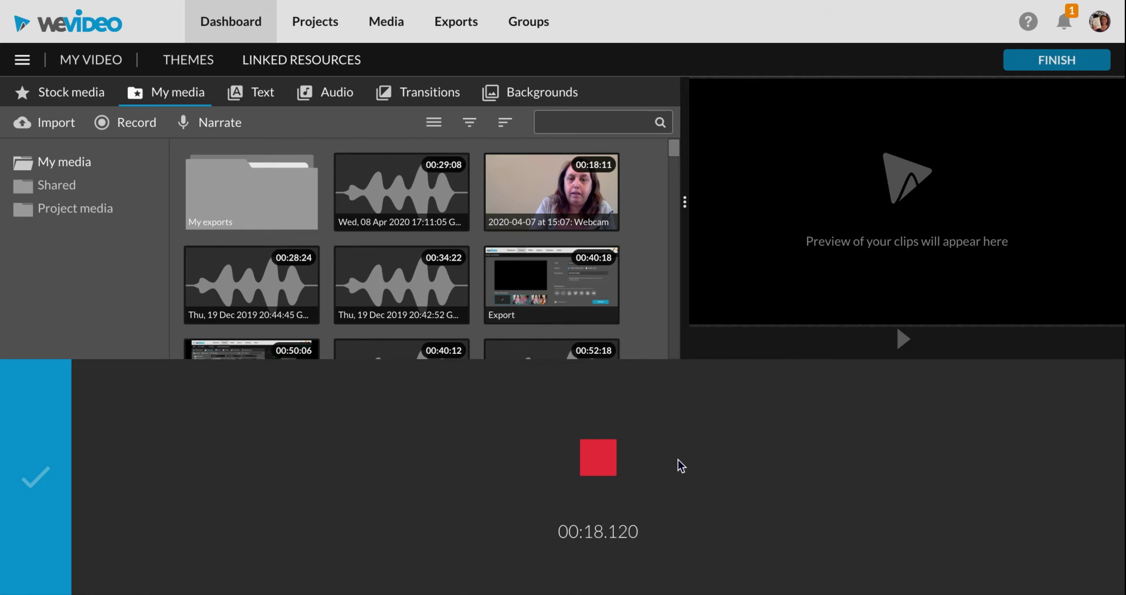
{"action": "left_click", "coordinate": [599, 464]}
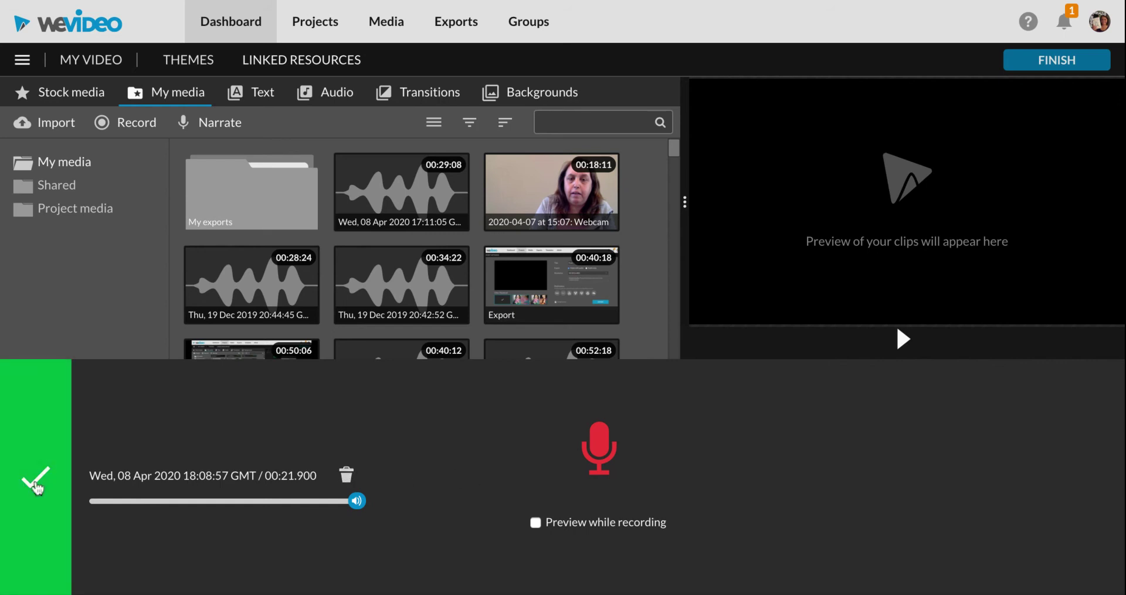
{"action": "left_click", "coordinate": [35, 485]}
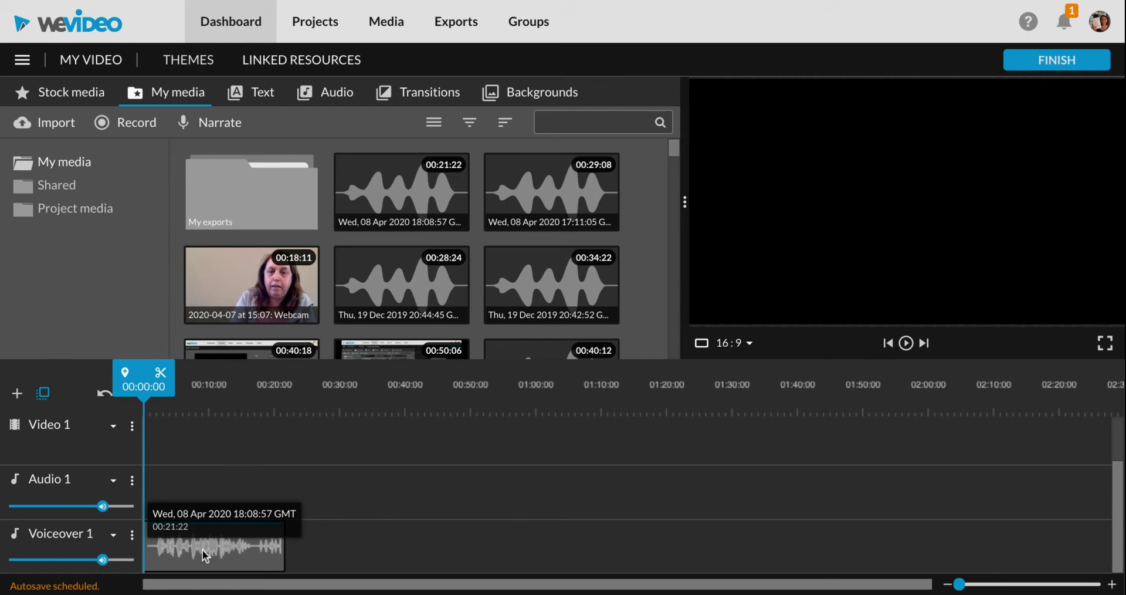
Trim the silent beginning of the voiceover clip so that it starts at 00:01:03
{"action": "left_click_drag", "start_coordinate": [959, 584], "coordinate": [974, 584]}
{"action": "left_click", "coordinate": [964, 584]}
{"action": "left_click_drag", "start_coordinate": [964, 584], "coordinate": [966, 584]}
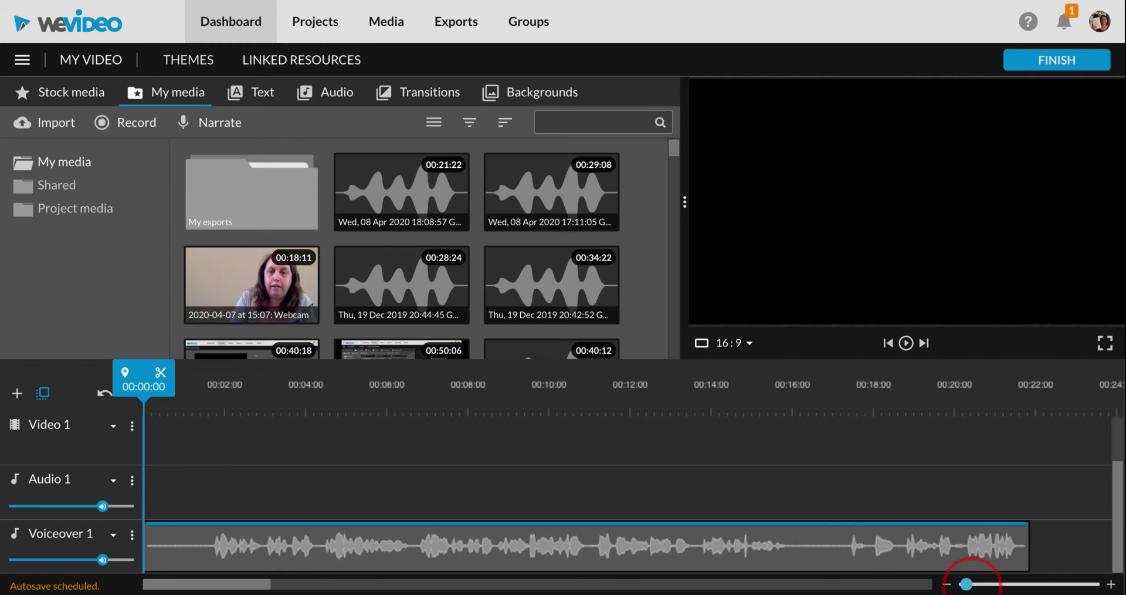
{"action": "left_click", "coordinate": [153, 550]}
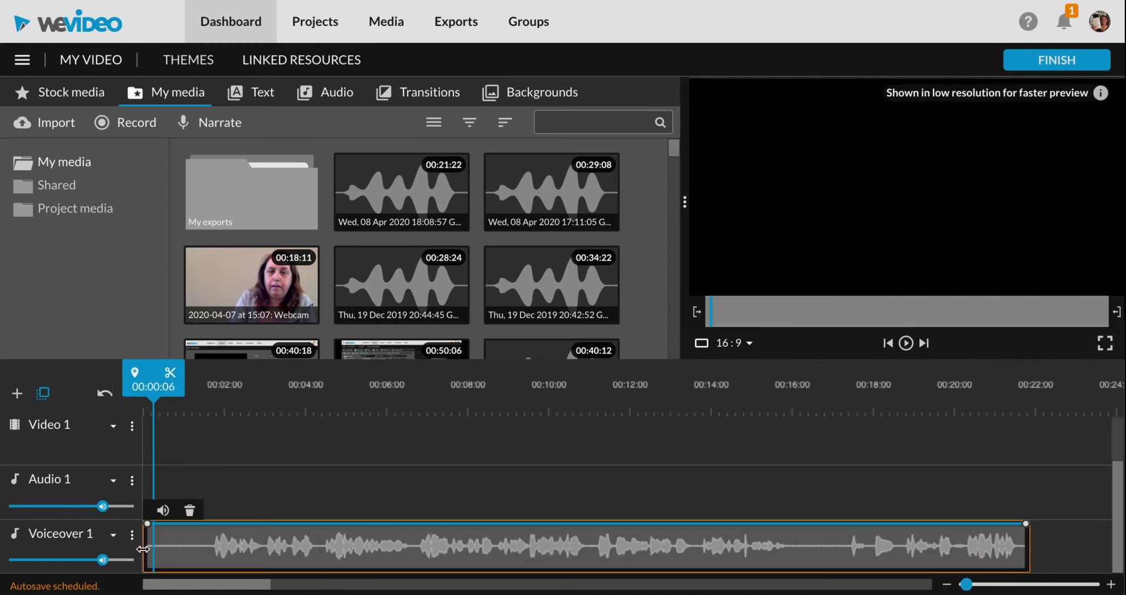
{"action": "left_click", "coordinate": [143, 549]}
{"action": "left_click_drag", "start_coordinate": [143, 548], "coordinate": [175, 550]}
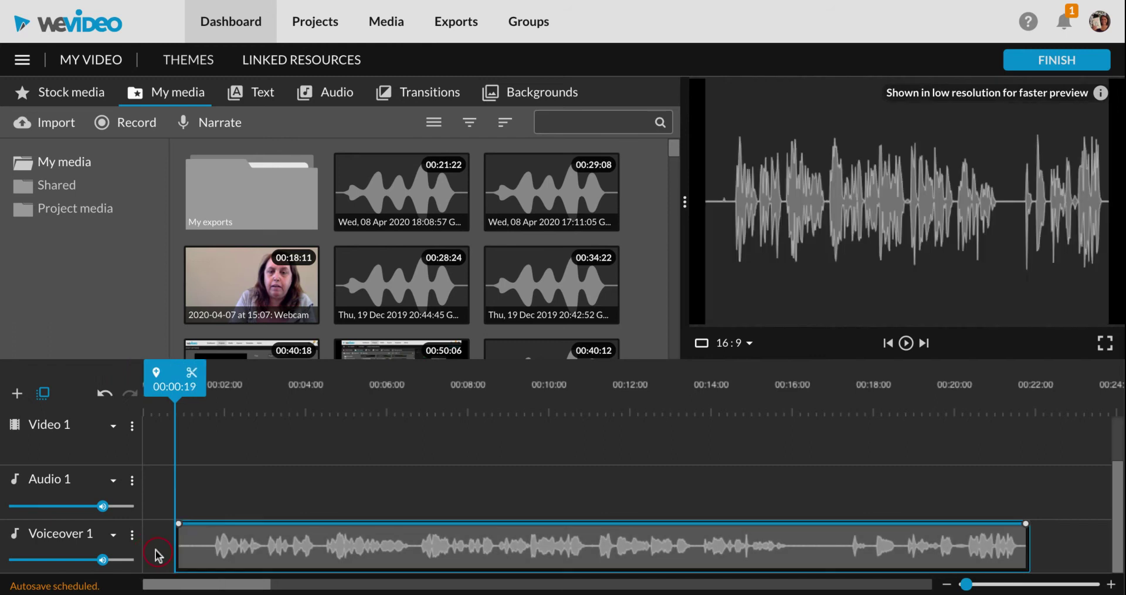
{"action": "left_click", "coordinate": [179, 550]}
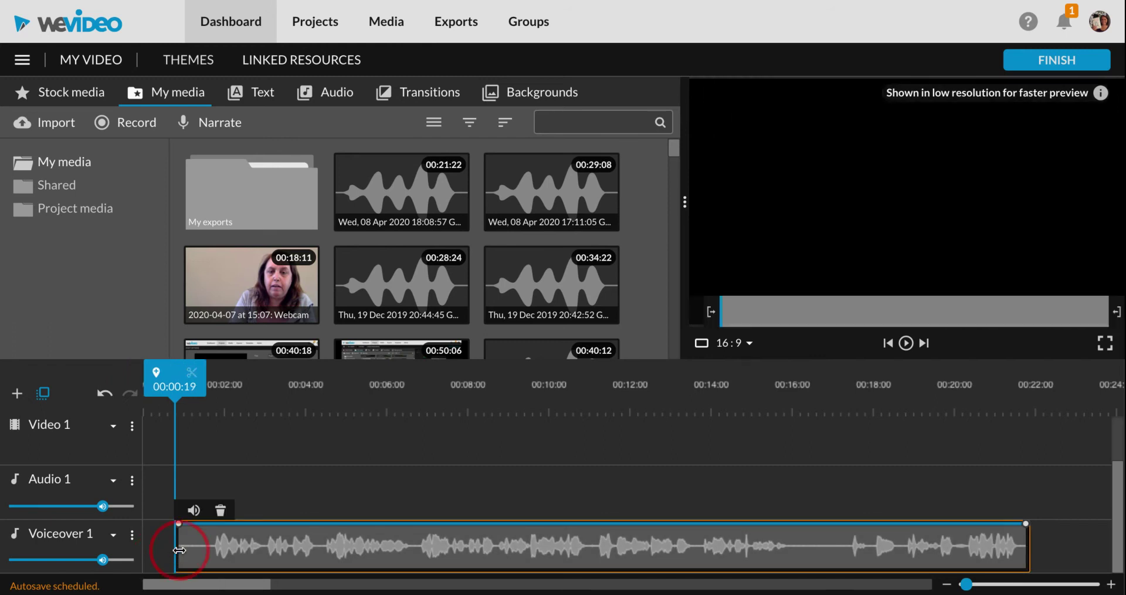
{"action": "left_click_drag", "start_coordinate": [179, 550], "coordinate": [193, 550]}
{"action": "left_click", "coordinate": [246, 548]}
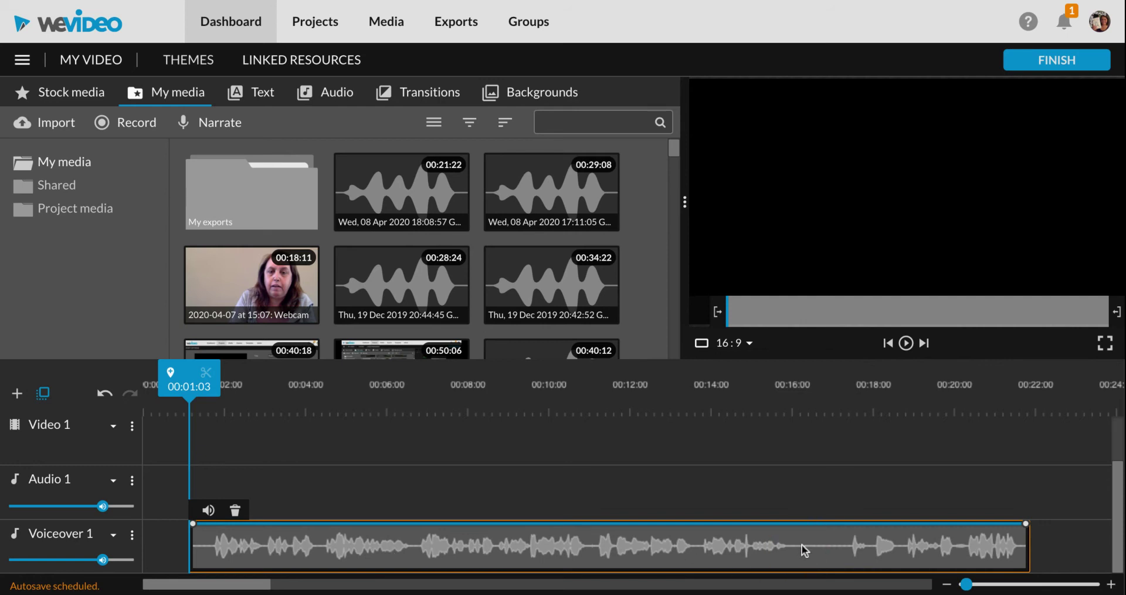
Move the voiceover clip so it starts at 00:02:06 on its track and play back its opening
{"action": "left_click_drag", "start_coordinate": [188, 384], "coordinate": [783, 412]}
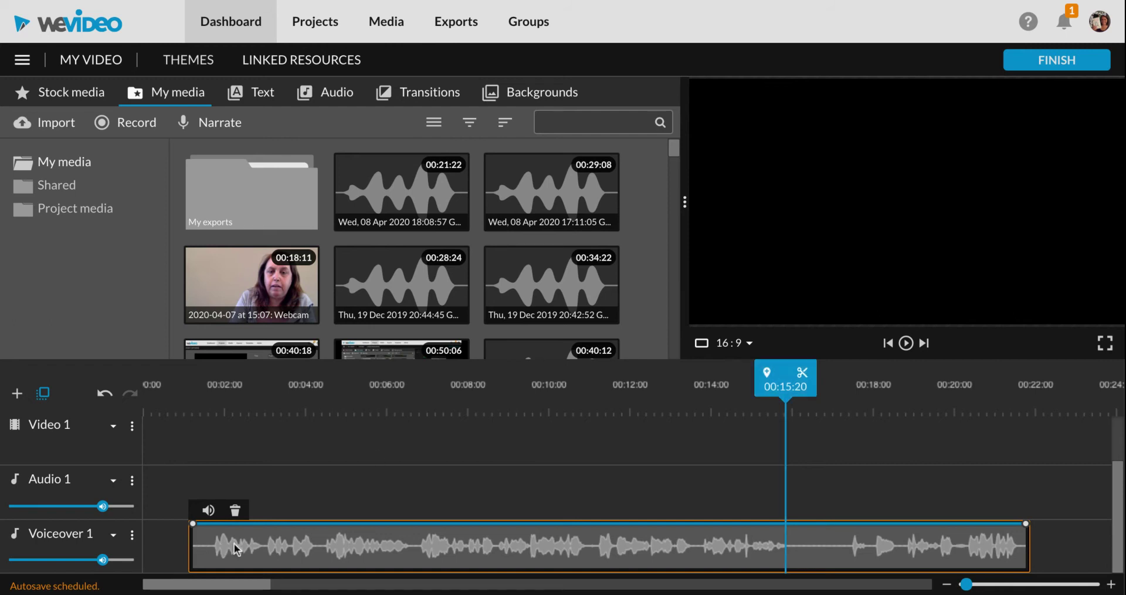
{"action": "left_click_drag", "start_coordinate": [216, 545], "coordinate": [263, 545]}
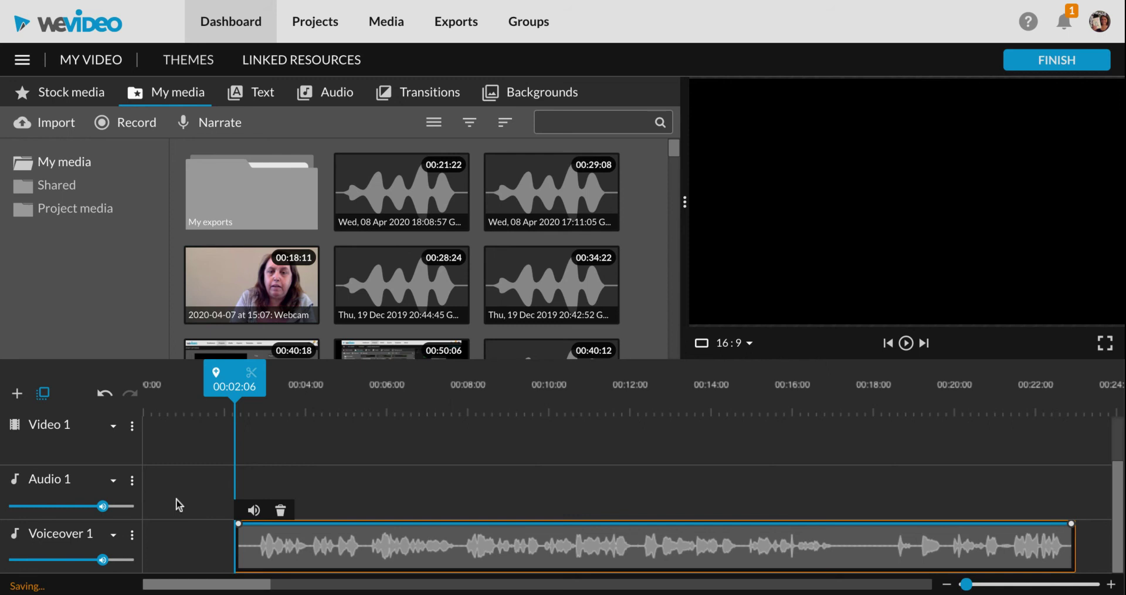
{"action": "left_click", "coordinate": [176, 499]}
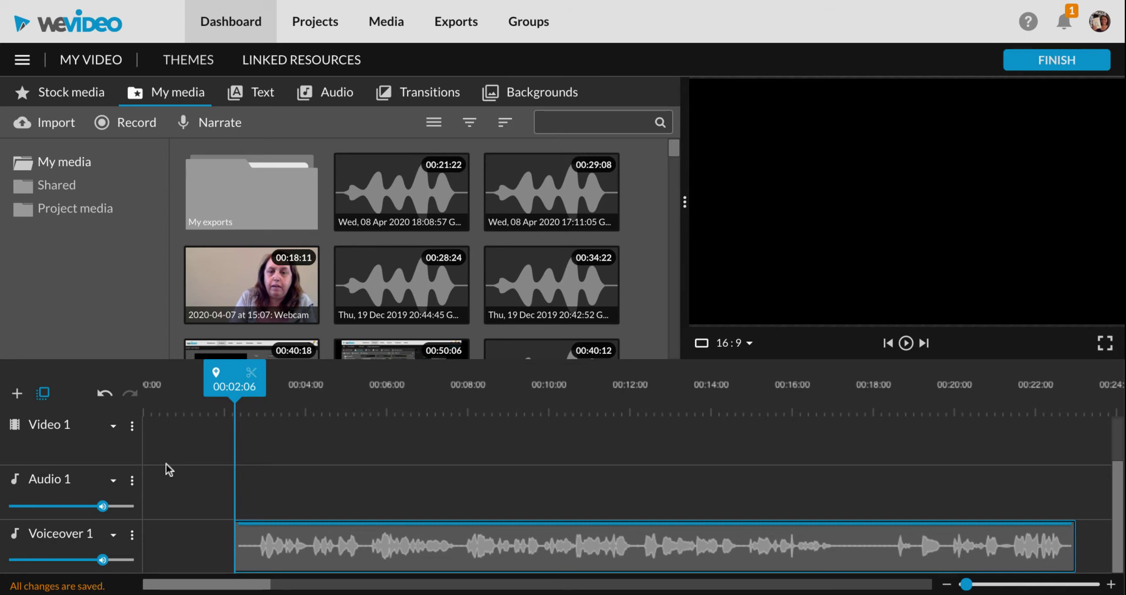
{"action": "key", "text": "space"}
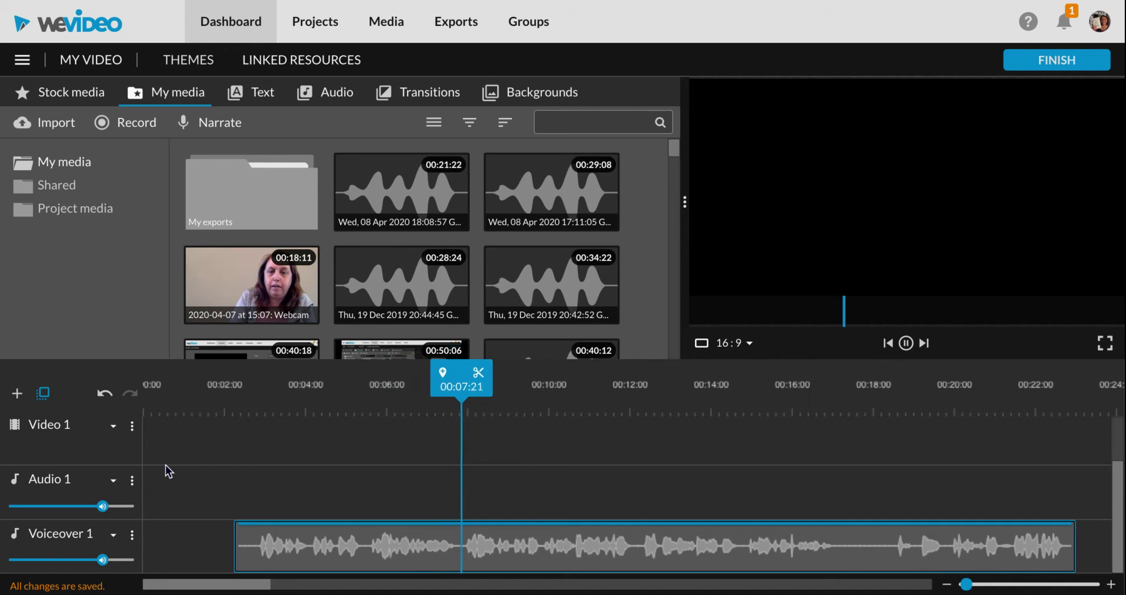
{"action": "key", "text": "space"}
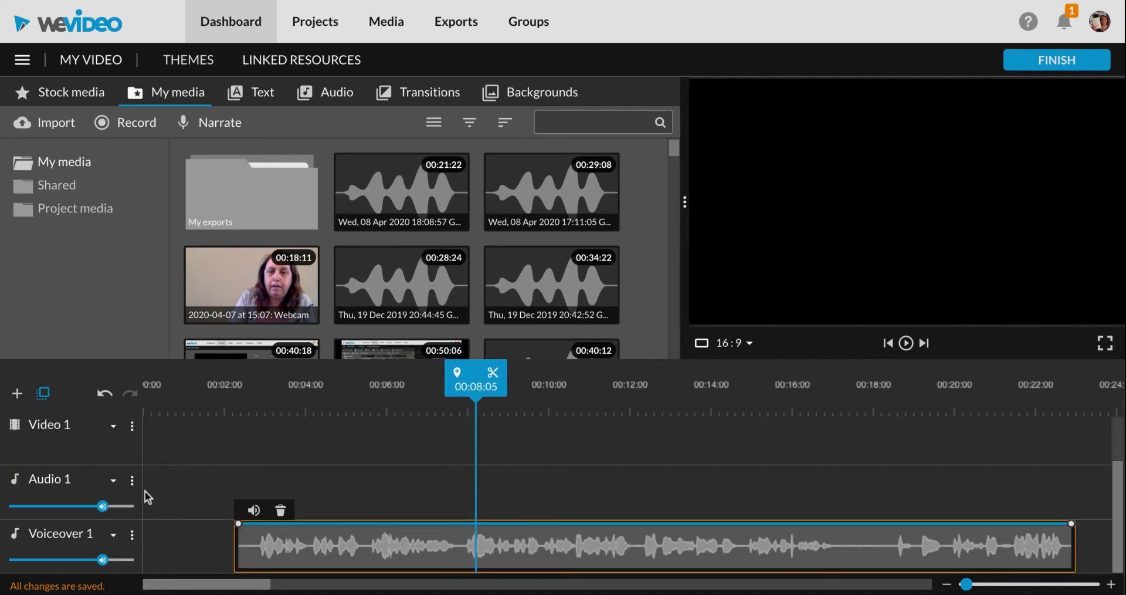
Filter the stock media to Audio only and search for "audio"
{"action": "left_click", "coordinate": [81, 102]}
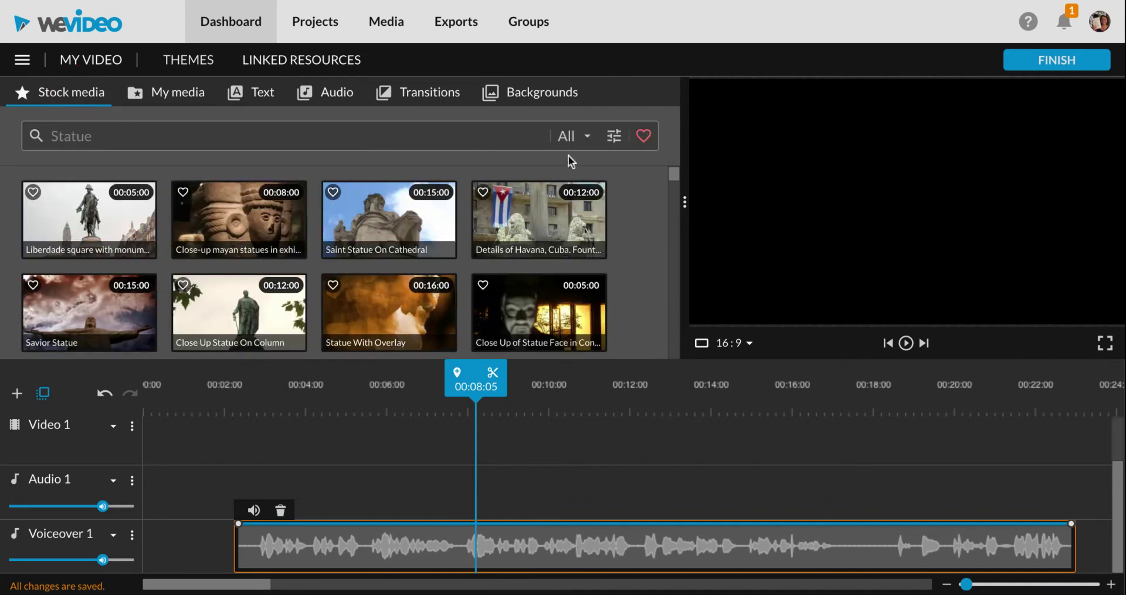
{"action": "left_click", "coordinate": [588, 139]}
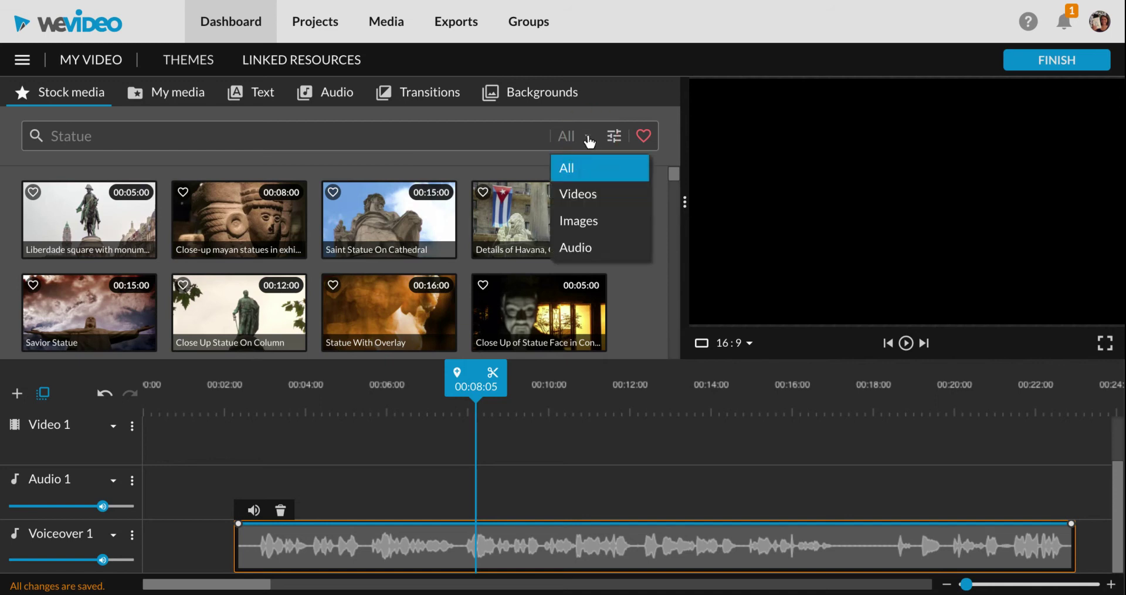
{"action": "left_click", "coordinate": [581, 258]}
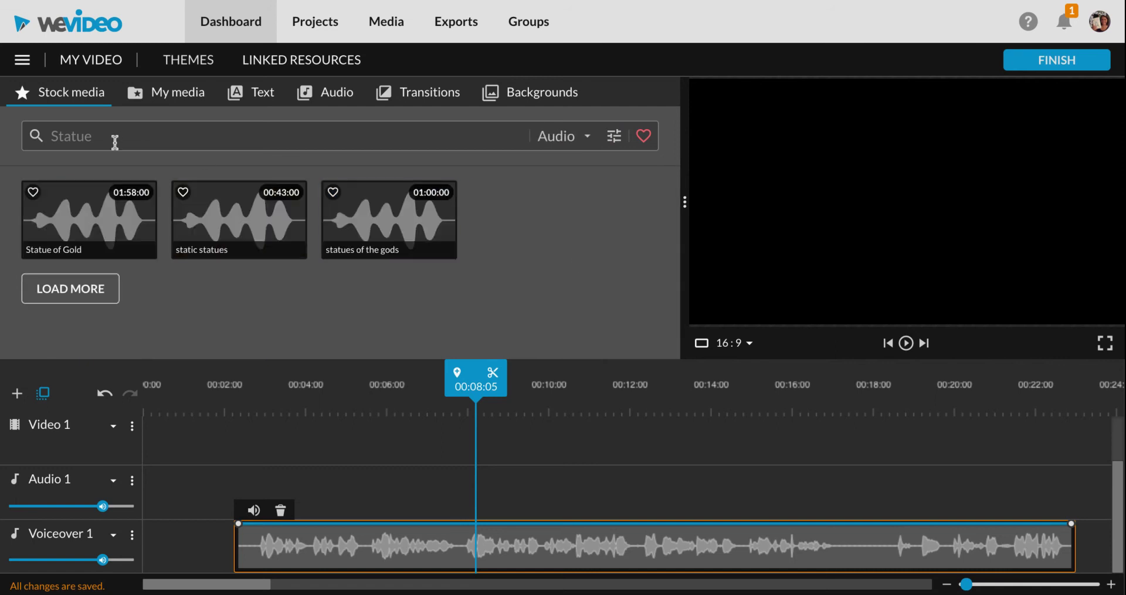
{"action": "left_click", "coordinate": [83, 141]}
{"action": "type", "text": "audio"}
{"action": "key", "text": "Return"}
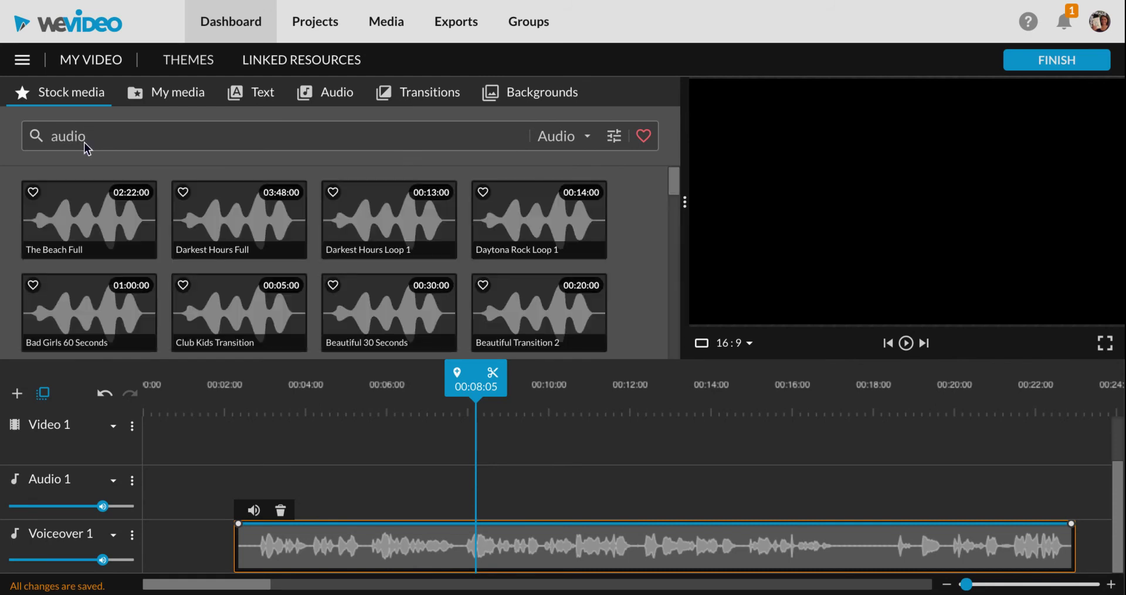
Preview the Darkest Hours Full track and place The Beach Full at the start of the Audio 1 track
{"action": "left_click", "coordinate": [110, 227]}
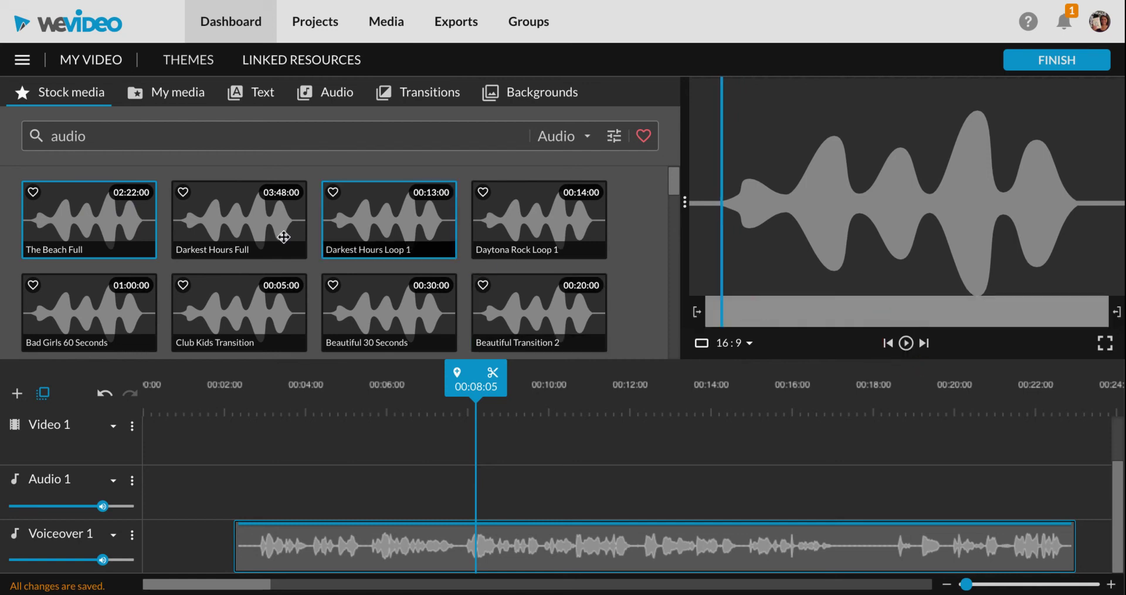
{"action": "left_click", "coordinate": [211, 227]}
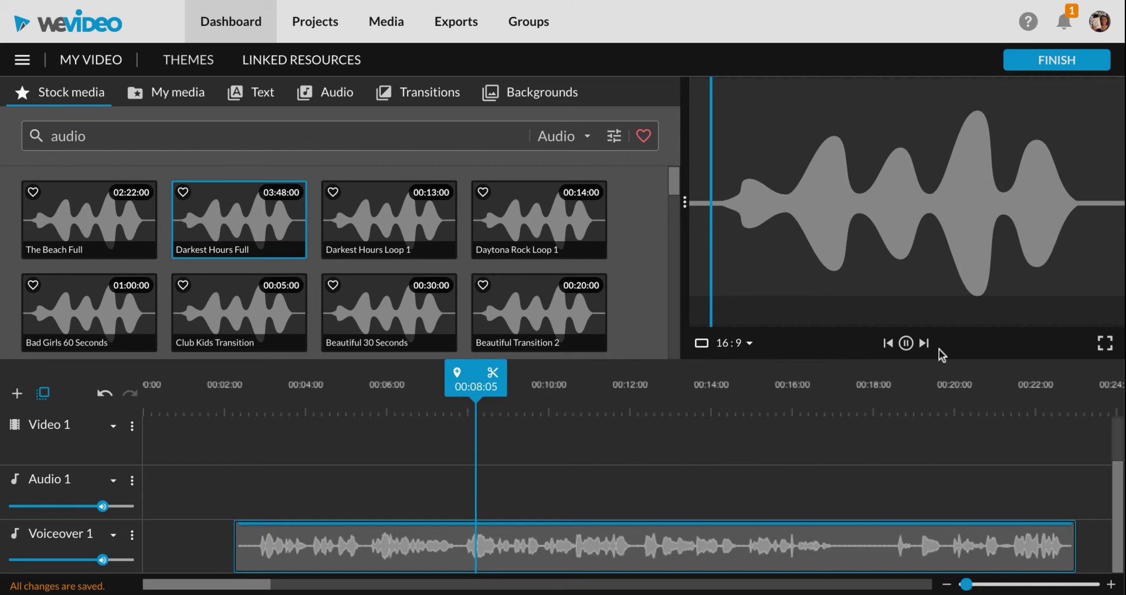
{"action": "left_click", "coordinate": [907, 344]}
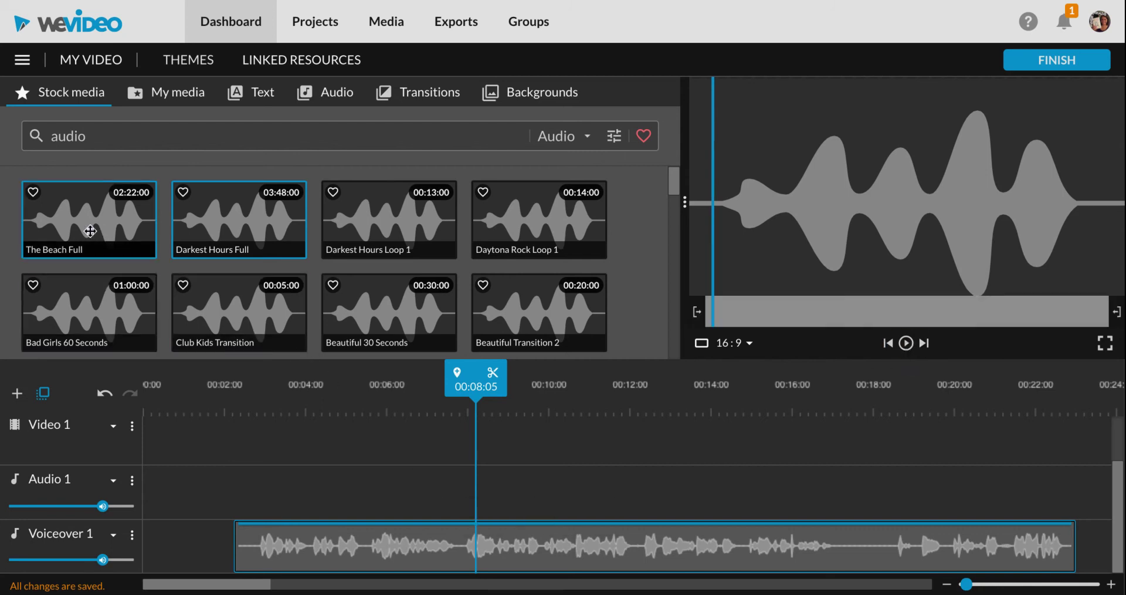
{"action": "left_click_drag", "start_coordinate": [74, 229], "coordinate": [151, 539]}
{"action": "scroll", "coordinate": [291, 431], "scroll_direction": "down", "scroll_amount": 1}
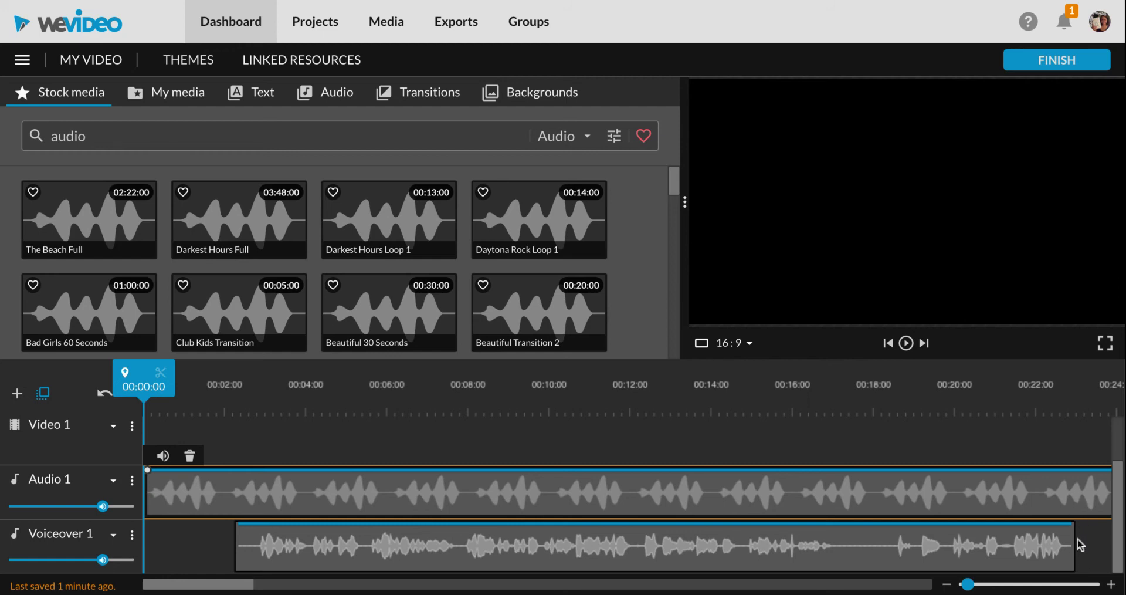
Turn on a 1-second fade in and out for The Beach Full clip and play the mix from the start
{"action": "left_click", "coordinate": [170, 489]}
{"action": "left_click", "coordinate": [164, 457]}
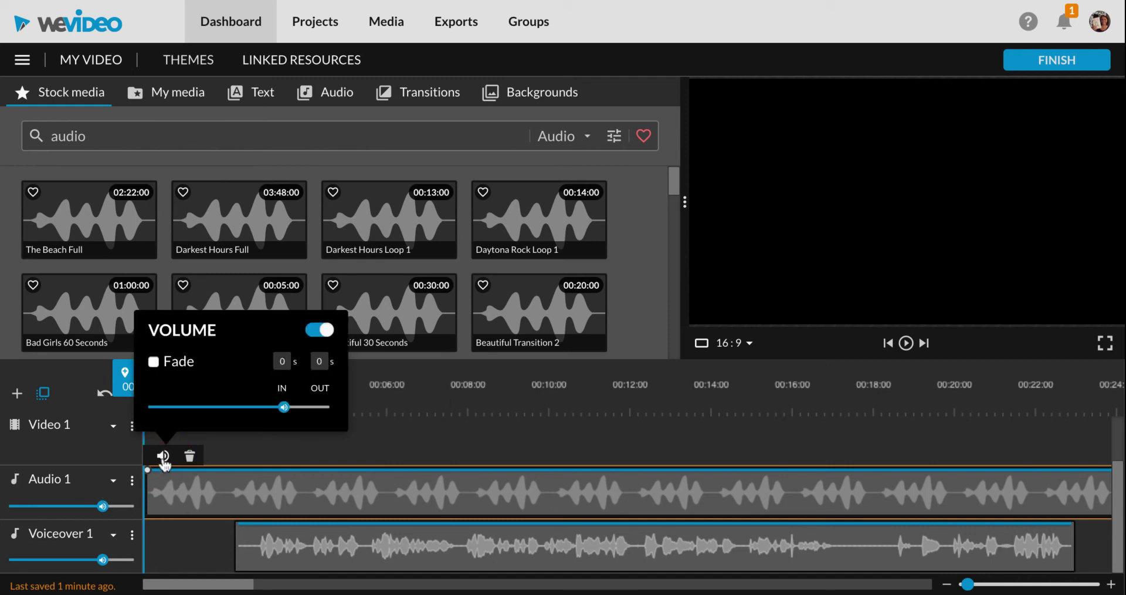
{"action": "left_click", "coordinate": [155, 362]}
{"action": "left_click", "coordinate": [157, 539]}
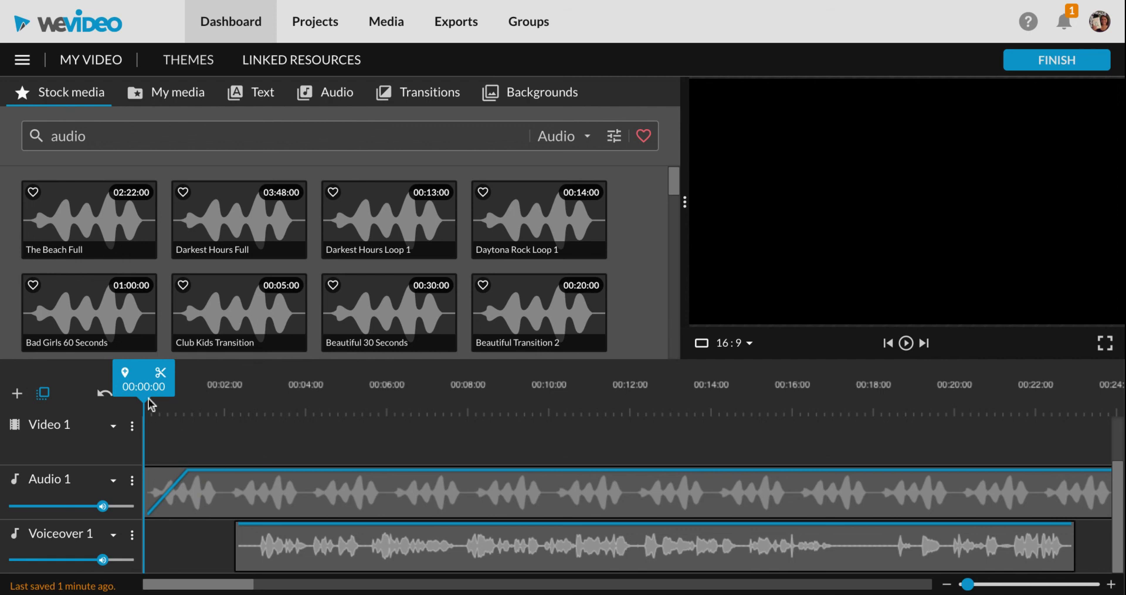
{"action": "key", "text": "space"}
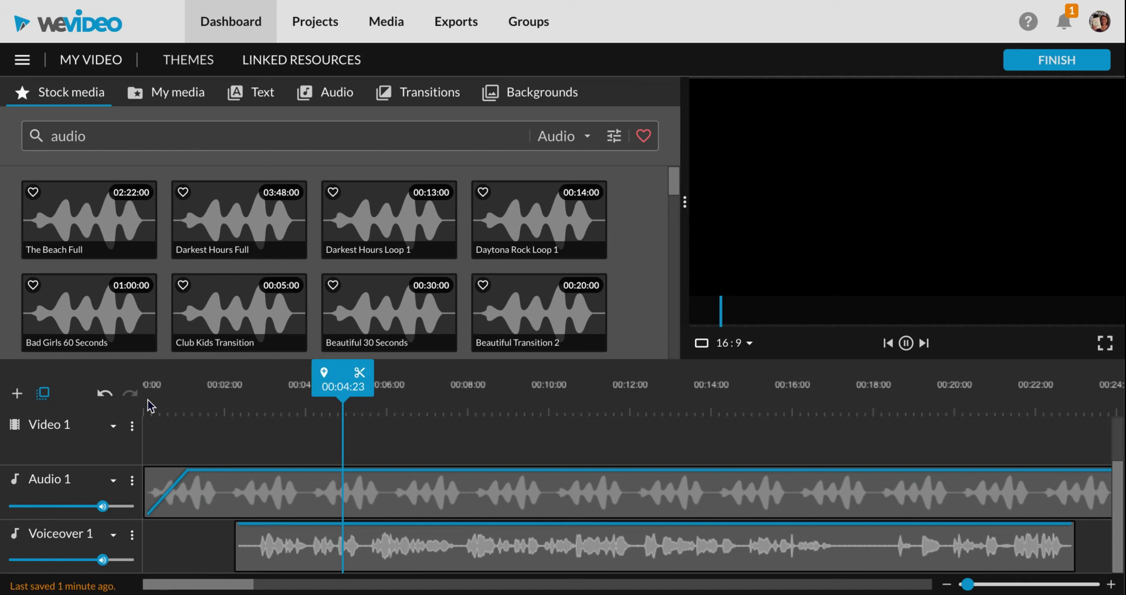
{"action": "key", "text": "space"}
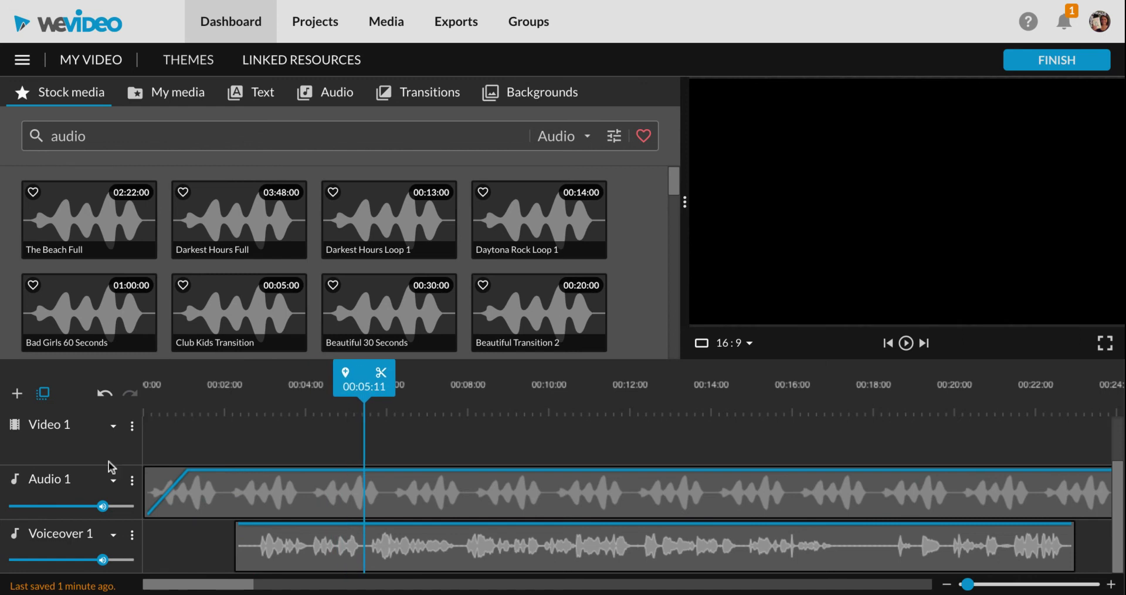
Lower the volume of The Beach Full clip to 61% and play the mix again from the start
{"action": "left_click", "coordinate": [177, 500]}
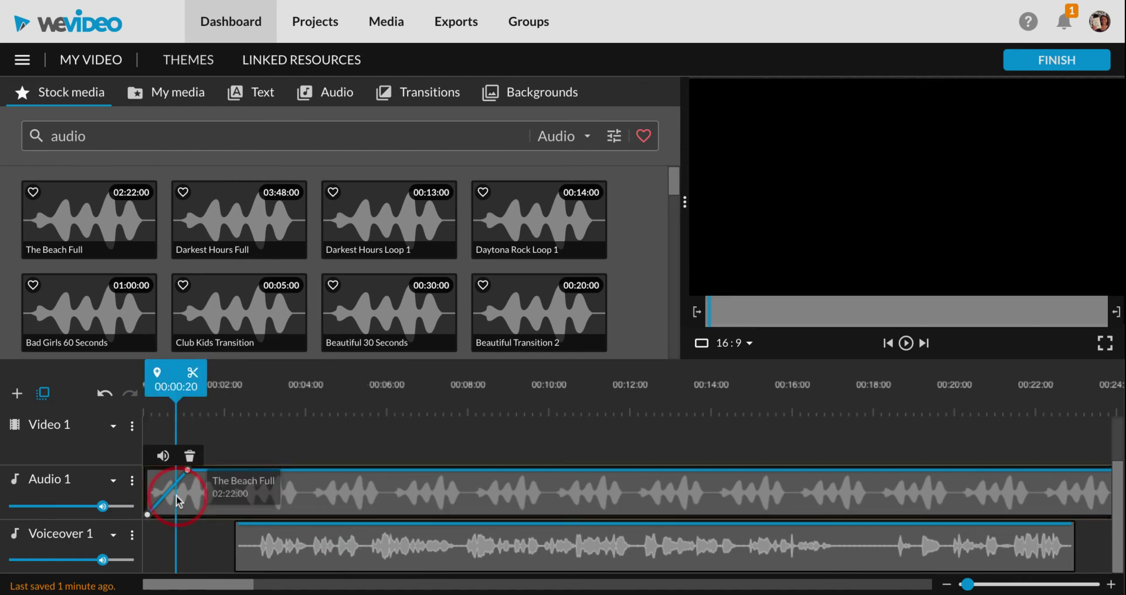
{"action": "left_click", "coordinate": [165, 457]}
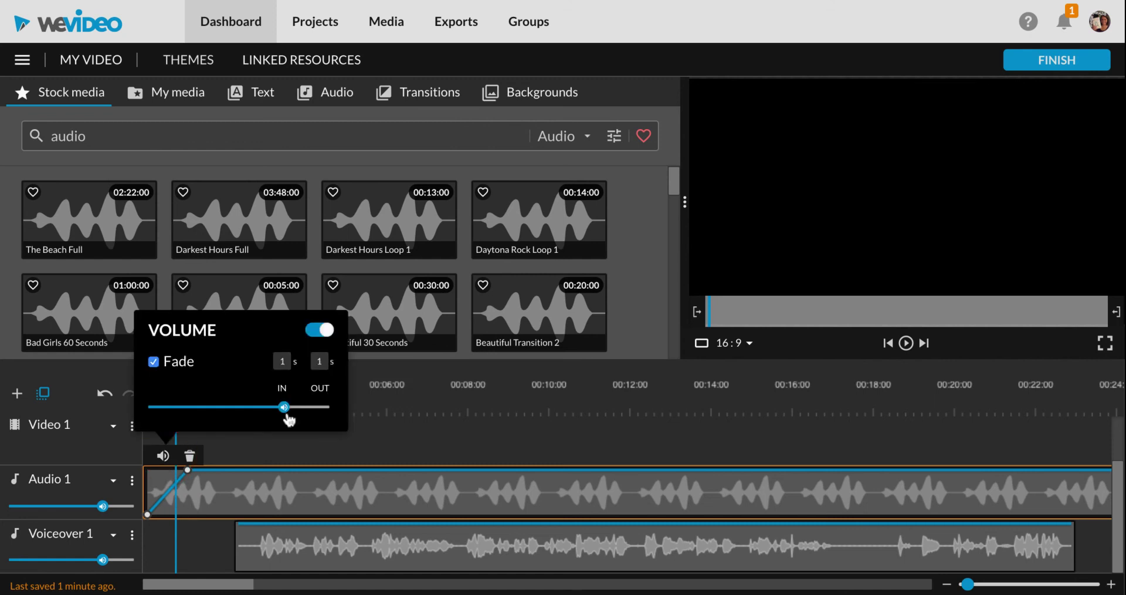
{"action": "left_click", "coordinate": [287, 412]}
{"action": "left_click_drag", "start_coordinate": [285, 407], "coordinate": [232, 407]}
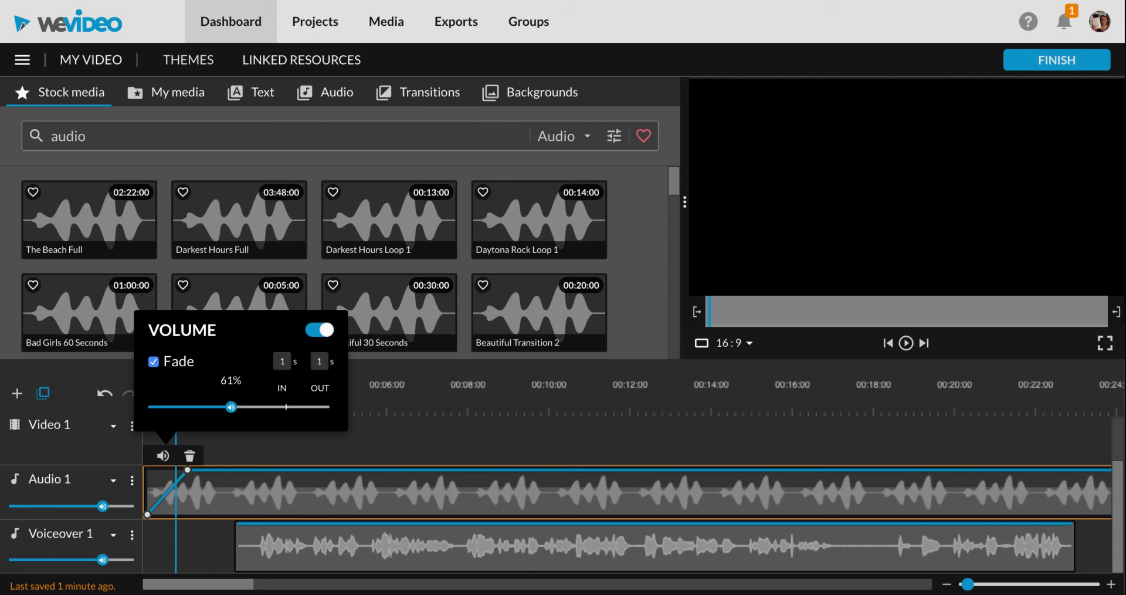
{"action": "left_click", "coordinate": [252, 453]}
{"action": "left_click_drag", "start_coordinate": [176, 390], "coordinate": [124, 389]}
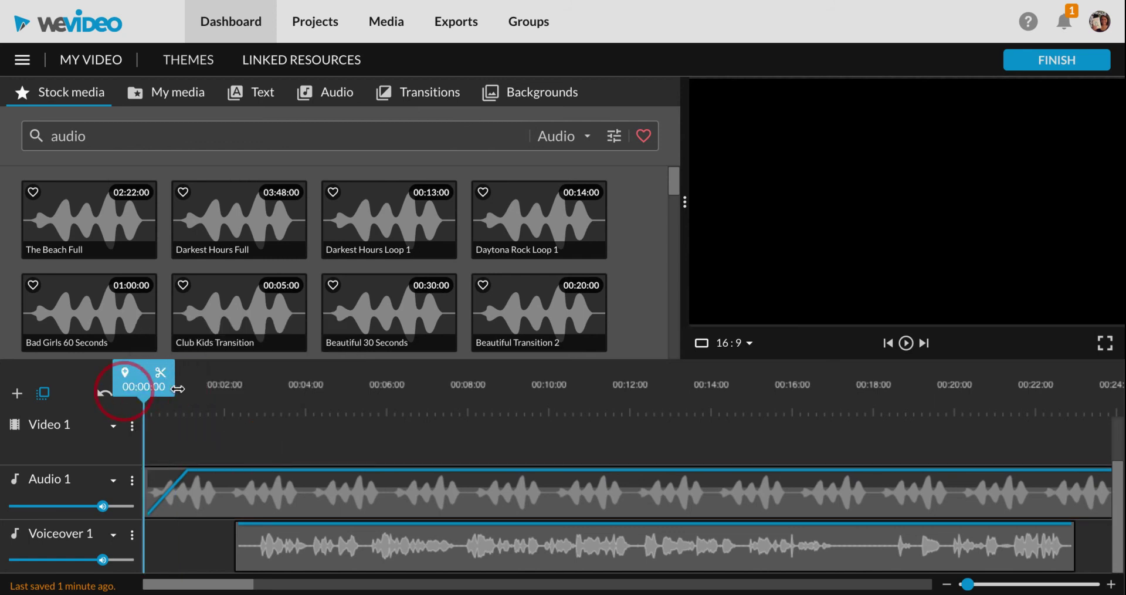
{"action": "key", "text": "space"}
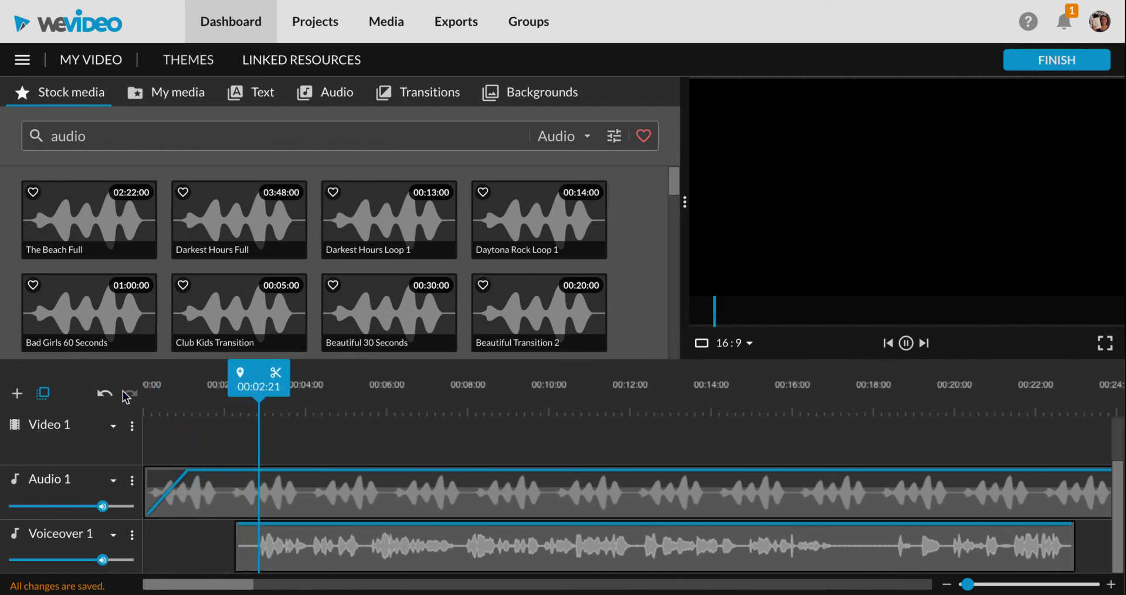
{"action": "key", "text": "space"}
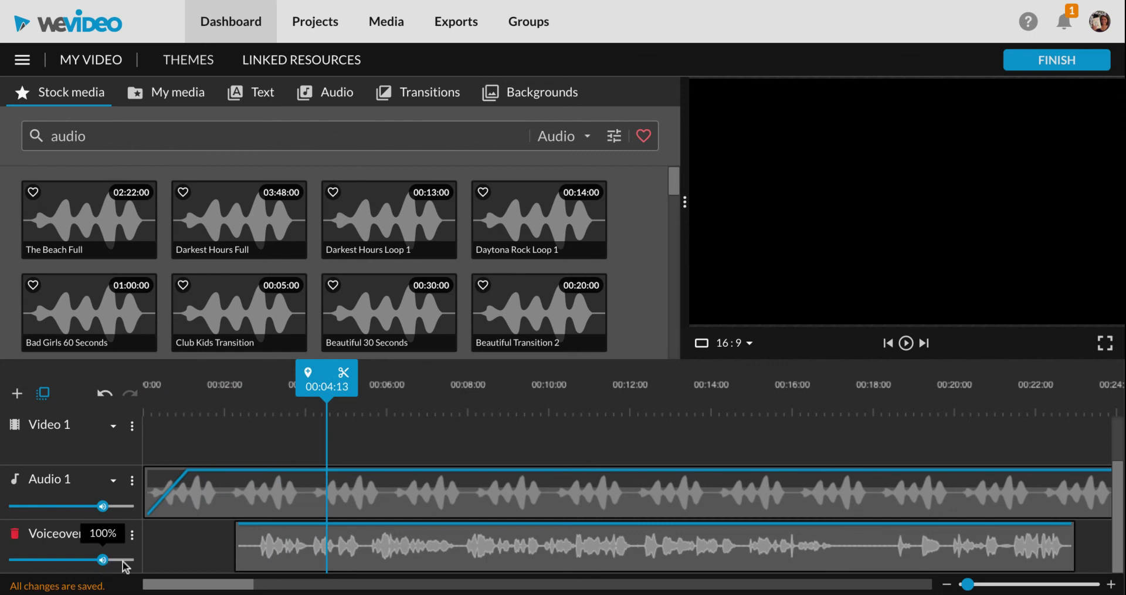
Raise the voiceover clip's own volume slightly above its default level
{"action": "left_click", "coordinate": [265, 548]}
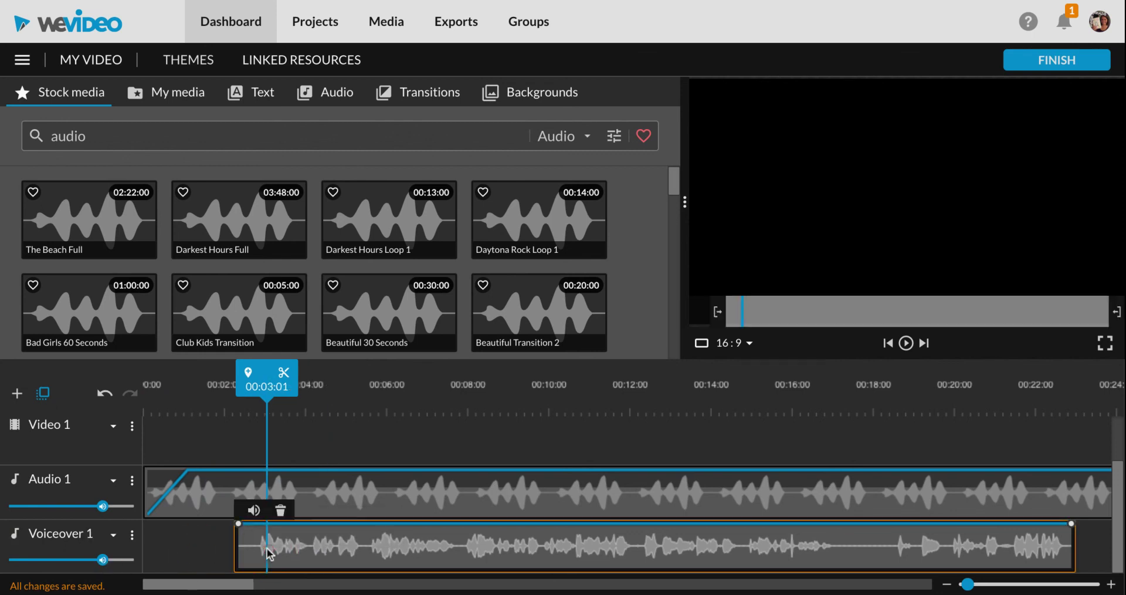
{"action": "left_click", "coordinate": [254, 512]}
{"action": "left_click", "coordinate": [377, 459]}
{"action": "left_click_drag", "start_coordinate": [377, 459], "coordinate": [393, 461]}
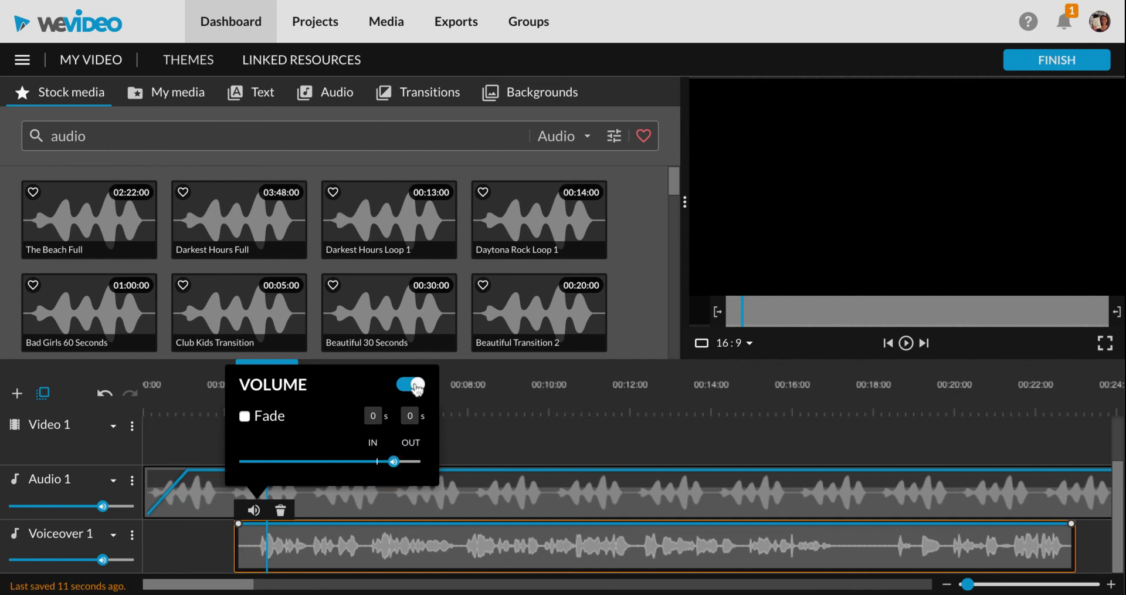
{"action": "left_click", "coordinate": [302, 550]}
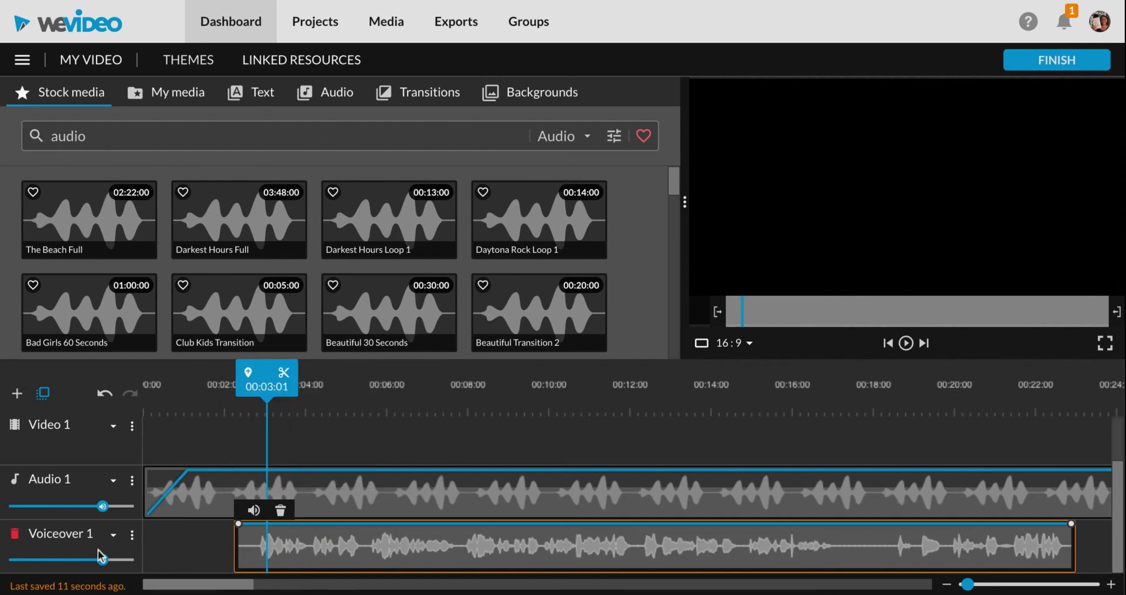
Lower the Audio 1 track volume to 55% and set the Voiceover 1 track to the tallest height
{"action": "left_click_drag", "start_coordinate": [102, 505], "coordinate": [61, 506]}
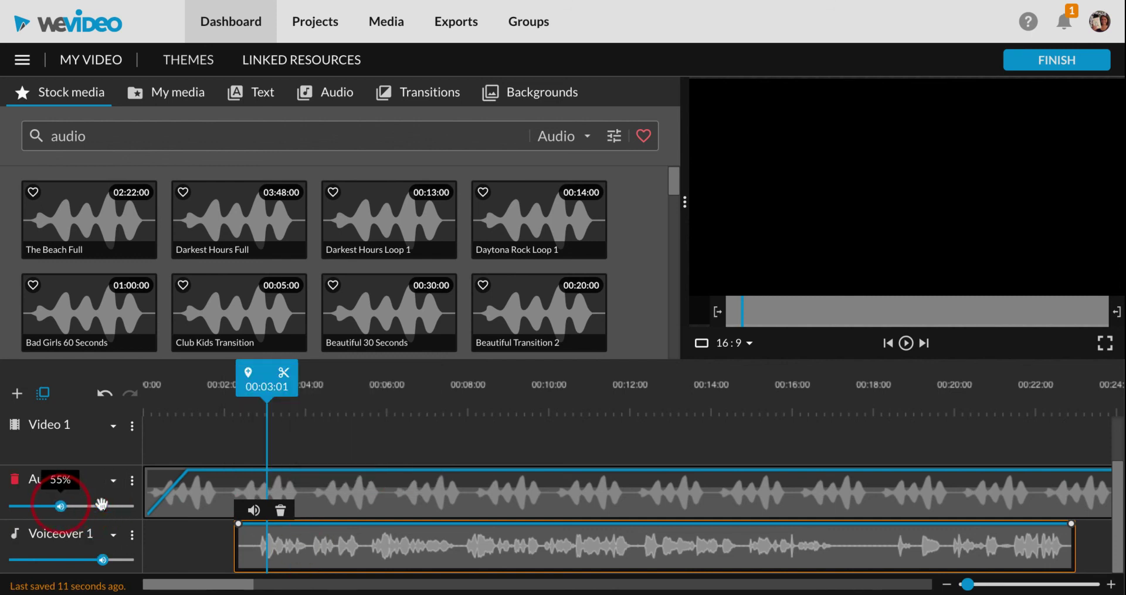
{"action": "left_click", "coordinate": [115, 536]}
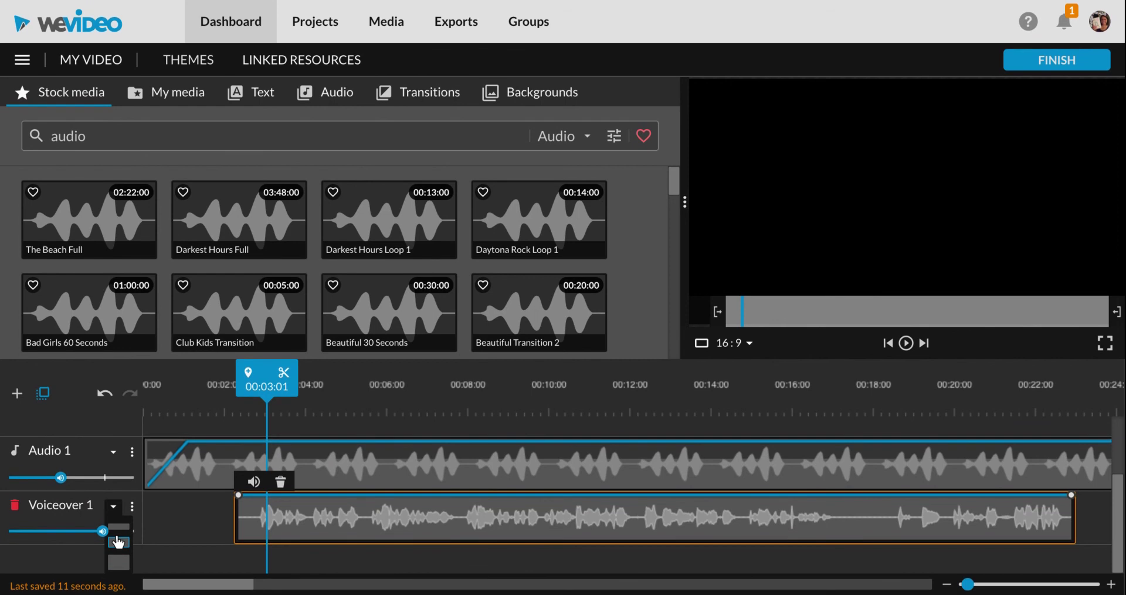
{"action": "left_click", "coordinate": [118, 562]}
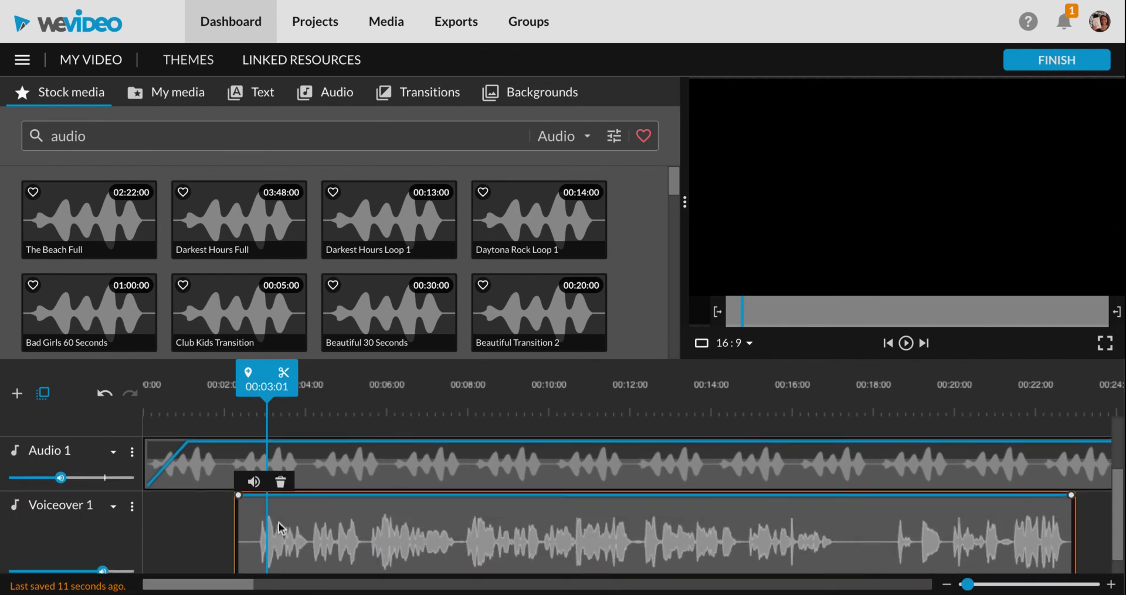
Check the Voiceover 1 track's lock and solo options and play the mix from the start for several seconds
{"action": "left_click", "coordinate": [132, 505]}
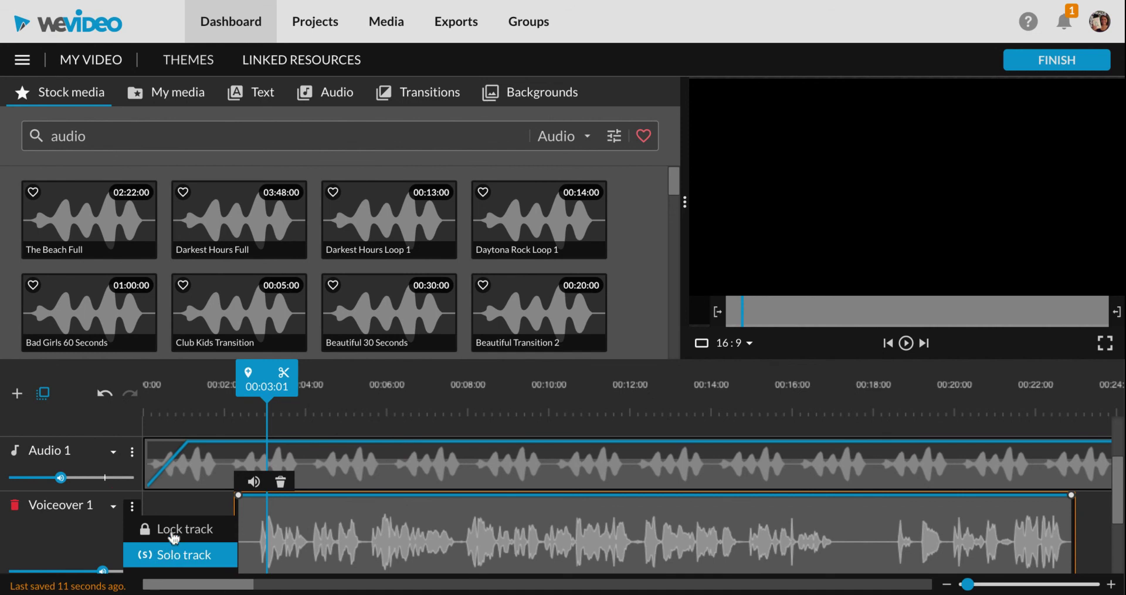
{"action": "left_click", "coordinate": [198, 506]}
{"action": "left_click_drag", "start_coordinate": [267, 384], "coordinate": [91, 396]}
{"action": "key", "text": "space"}
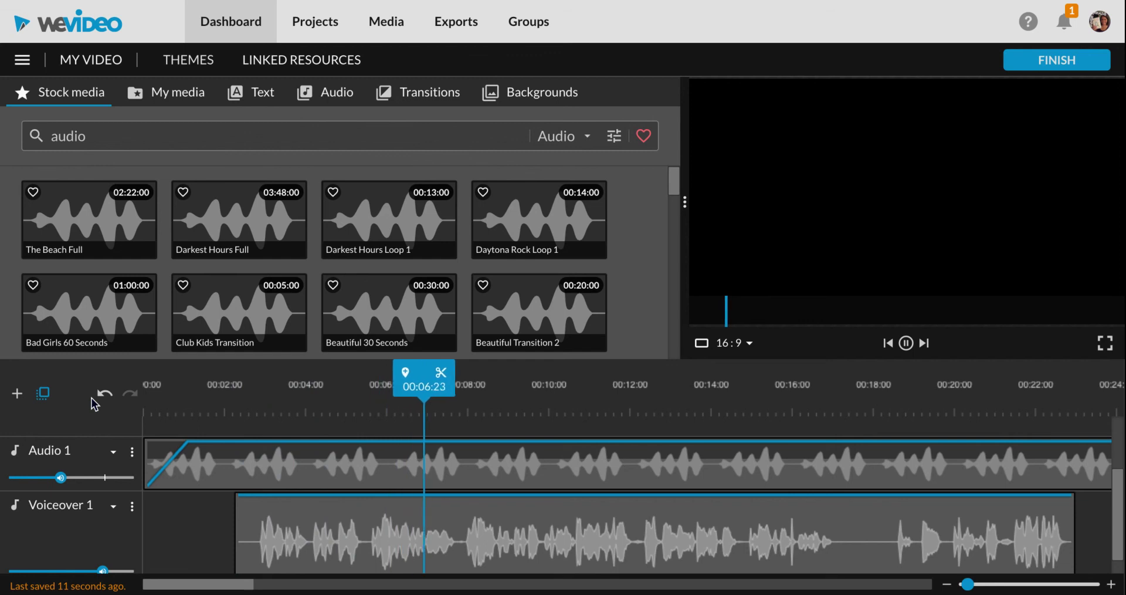
{"action": "key", "text": "space"}
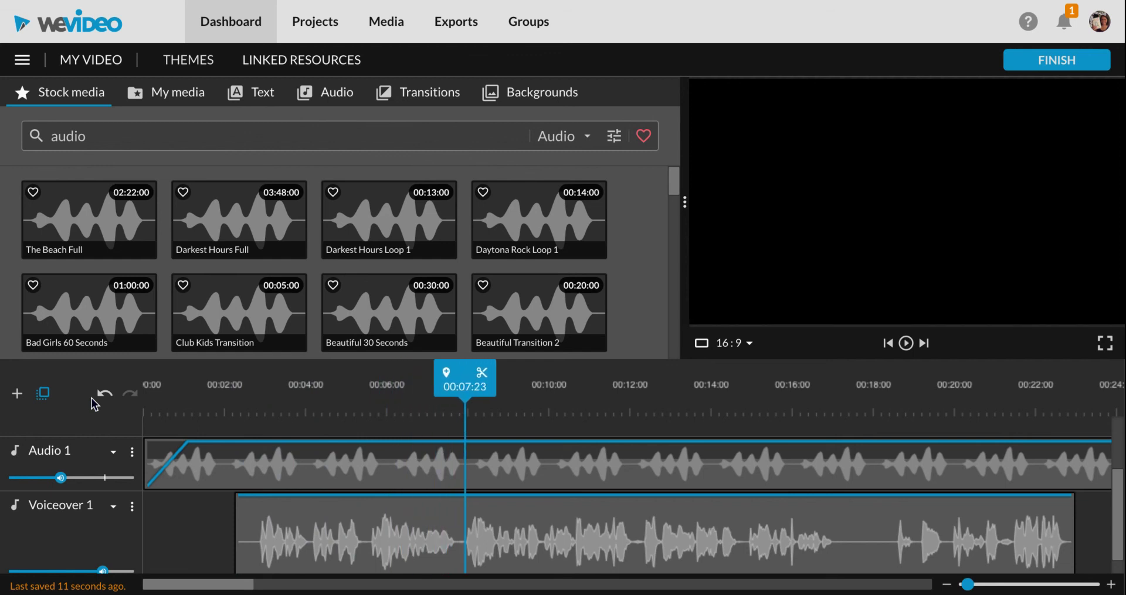
{"action": "scroll", "coordinate": [57, 509], "scroll_direction": "right", "scroll_amount": 1}
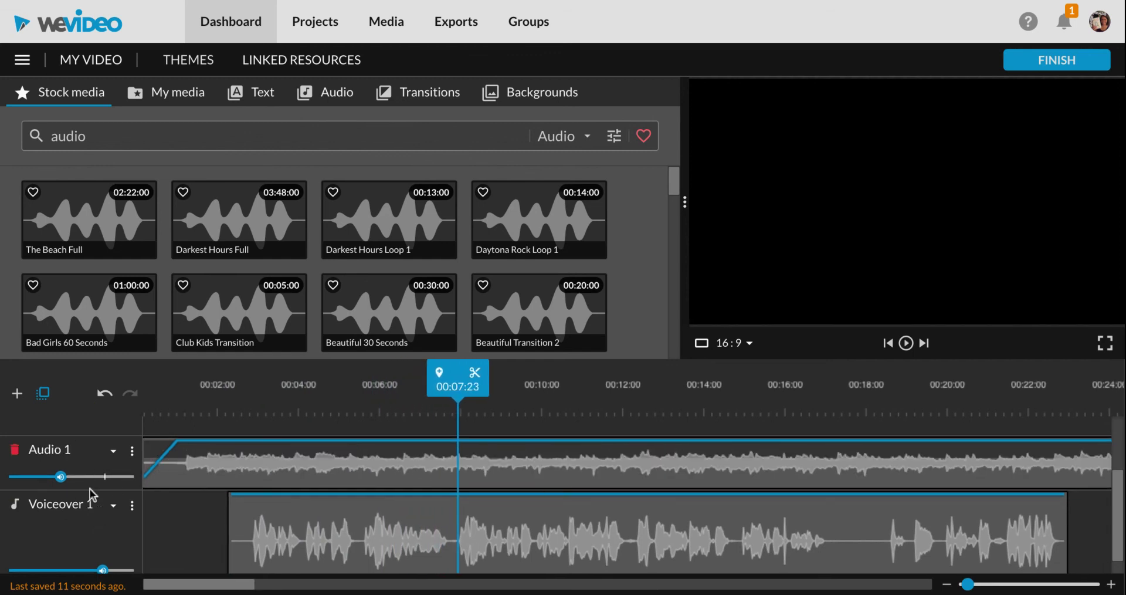
{"action": "scroll", "coordinate": [125, 544], "scroll_direction": "down", "scroll_amount": 1}
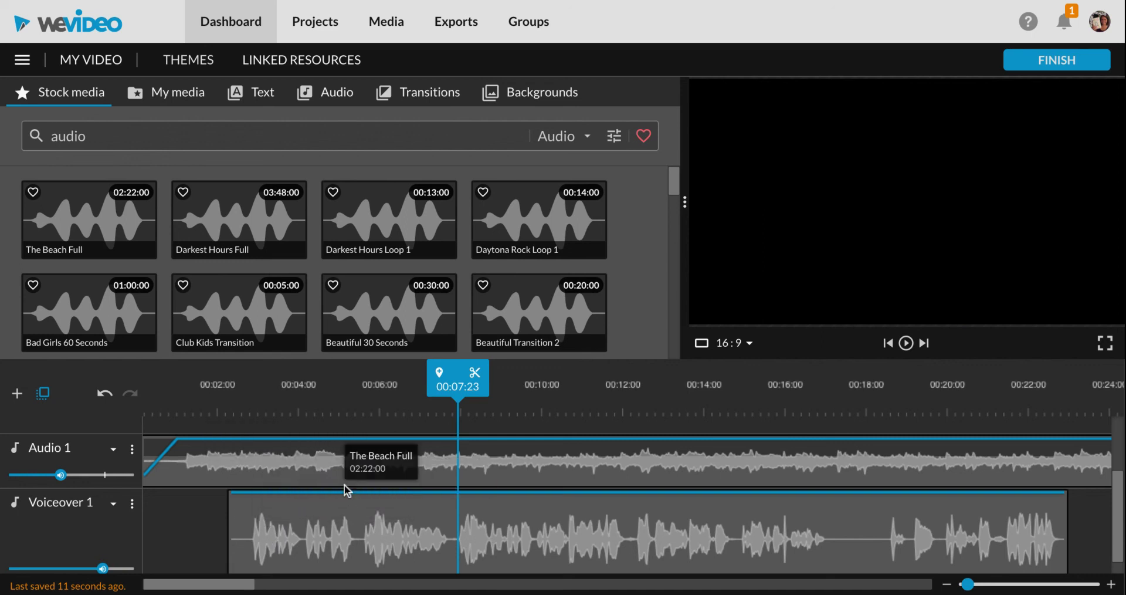
{"action": "scroll", "coordinate": [346, 491], "scroll_direction": "left", "scroll_amount": 1}
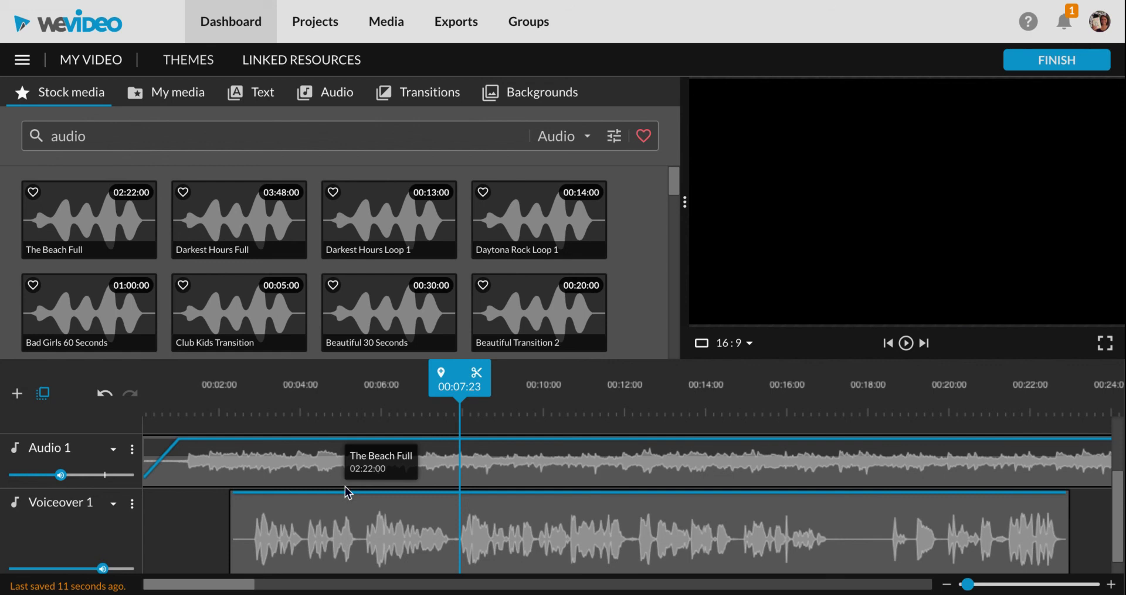
Finish the project and set the export title to Audio Demo
{"action": "left_click", "coordinate": [1056, 62]}
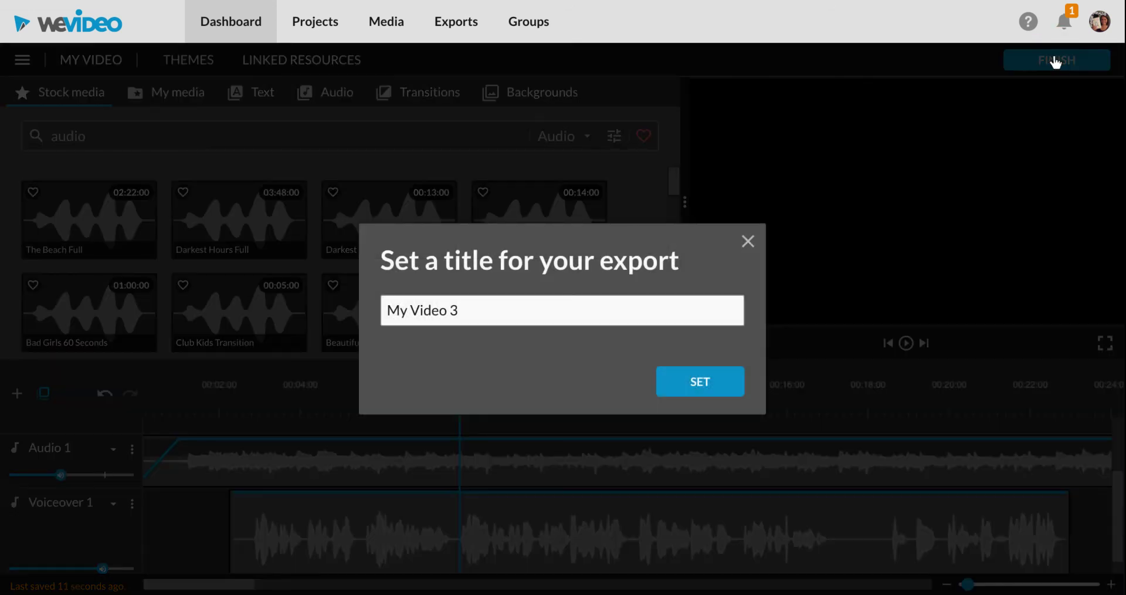
{"action": "triple_click", "coordinate": [479, 309]}
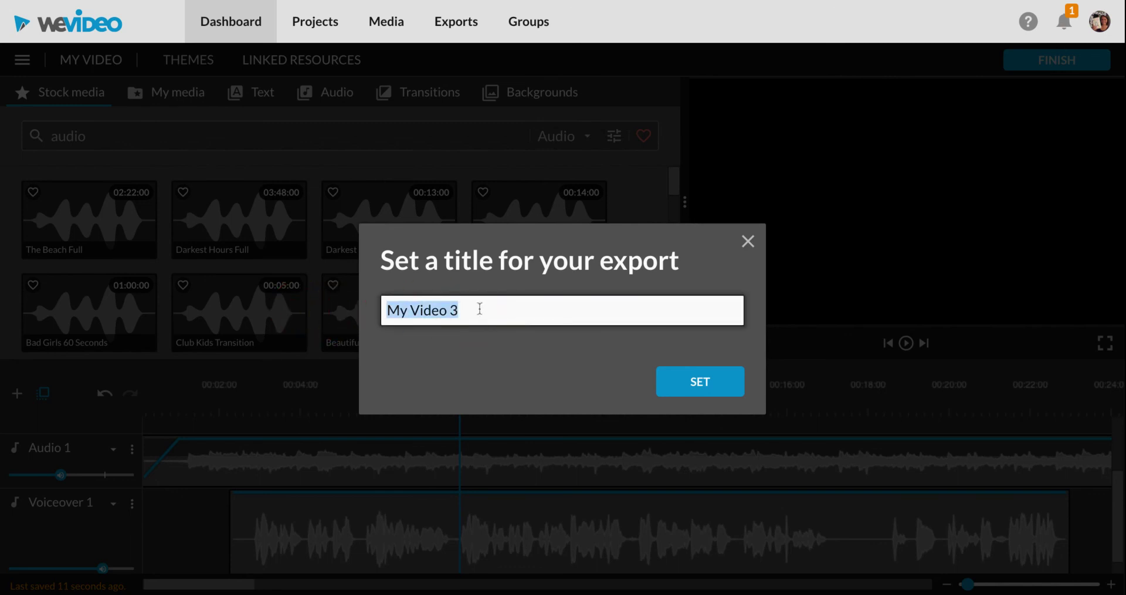
{"action": "type", "text": "Audio"}
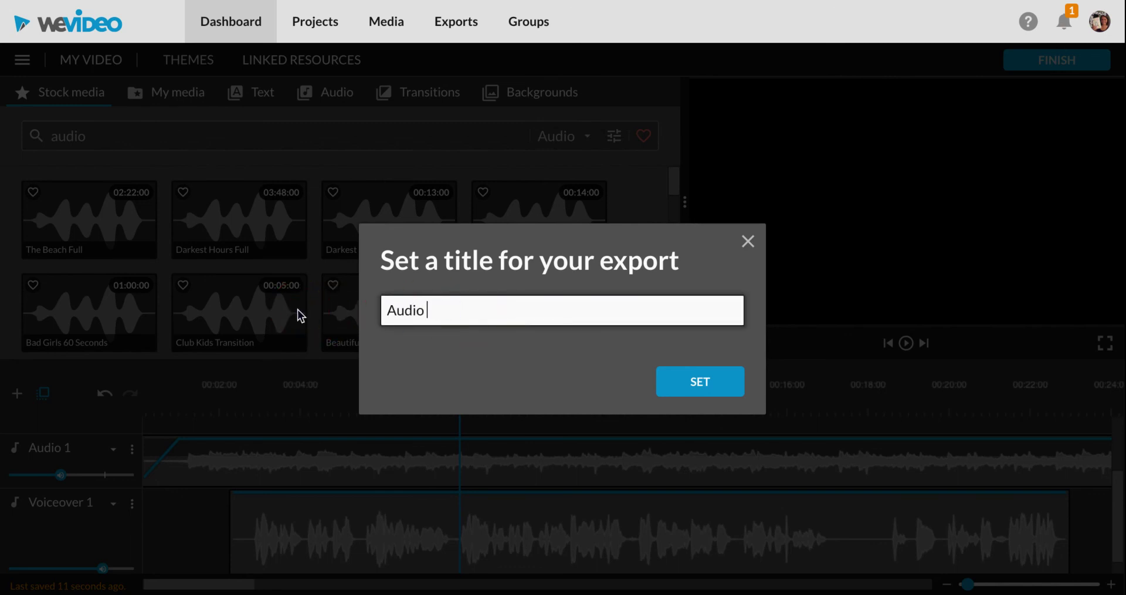
{"action": "type", "text": " Demo"}
{"action": "left_click", "coordinate": [700, 383]}
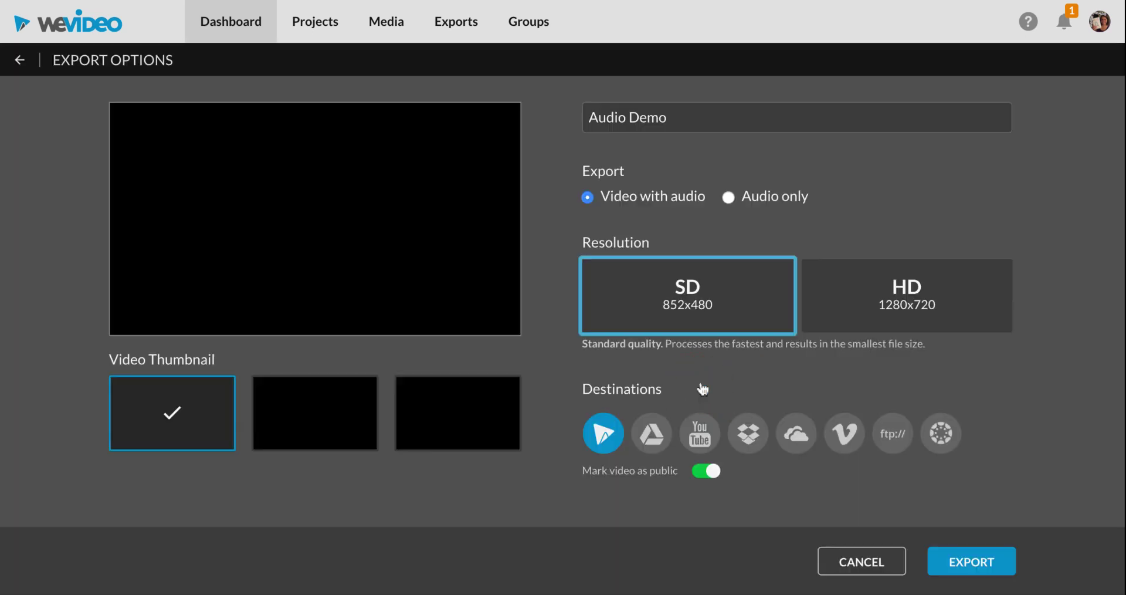
Export the project as audio only with Google Drive as an added destination, and download the finished export
{"action": "left_click", "coordinate": [729, 201]}
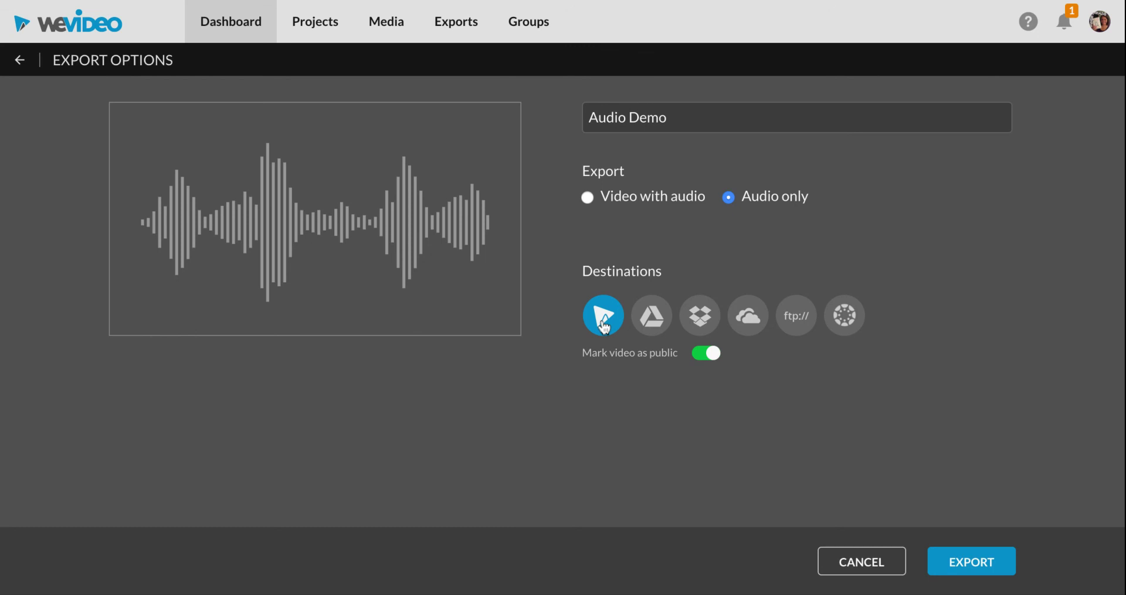
{"action": "left_click", "coordinate": [660, 318]}
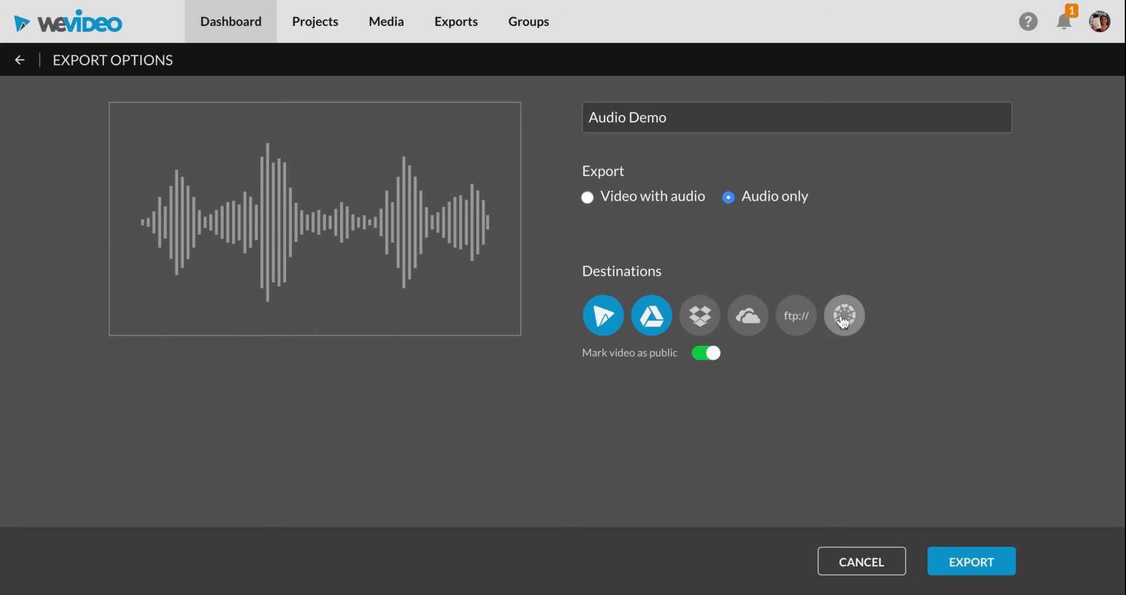
{"action": "left_click", "coordinate": [983, 562]}
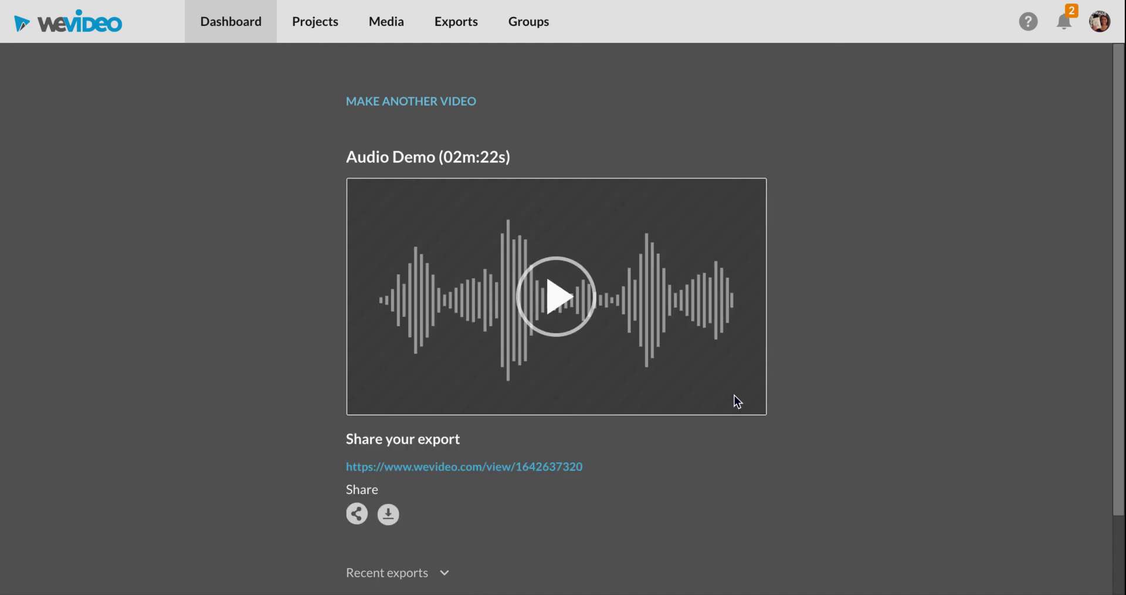
{"action": "left_click", "coordinate": [389, 515]}
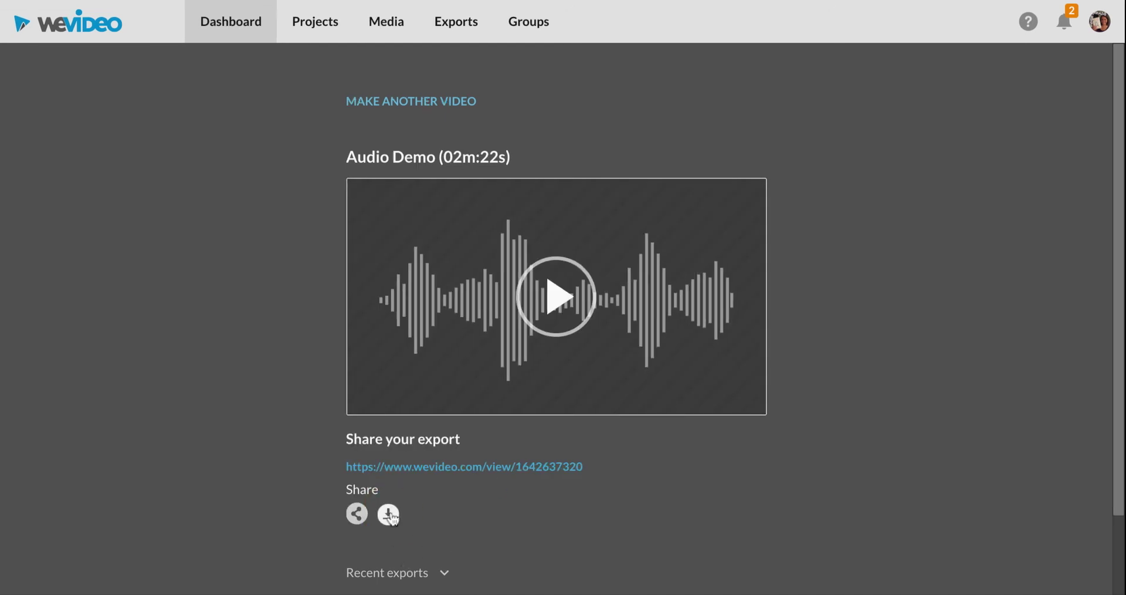